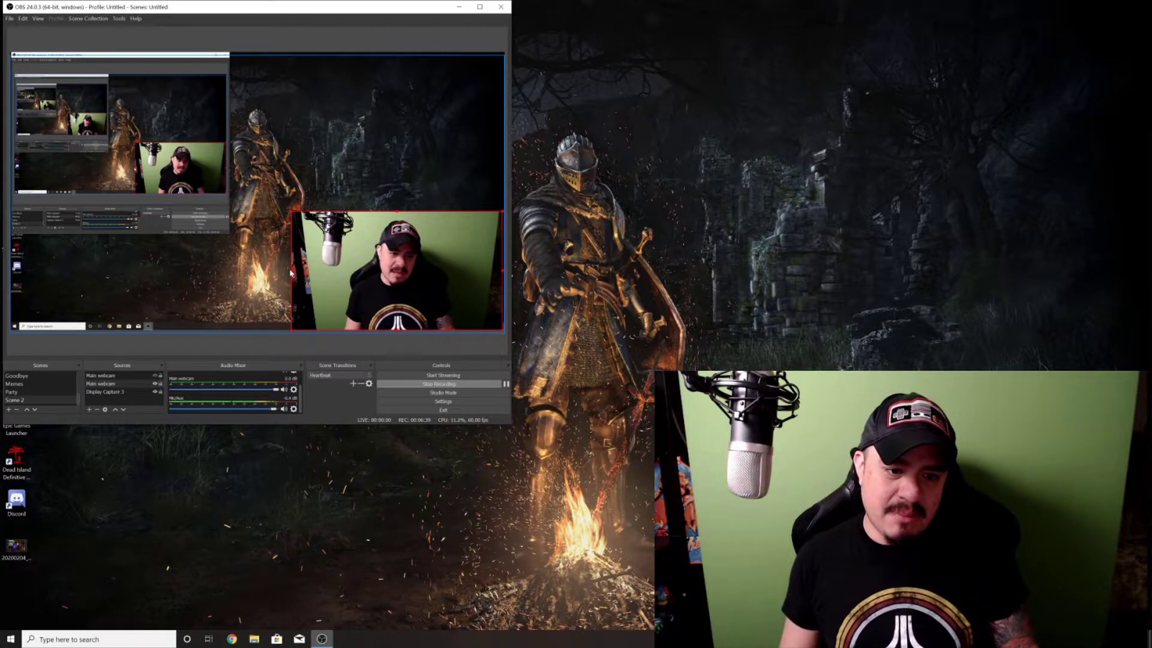
- Crop the webcam source on both its left and right edges so only the green wall area surrounds the subject
drag(290, 273, 322, 281)
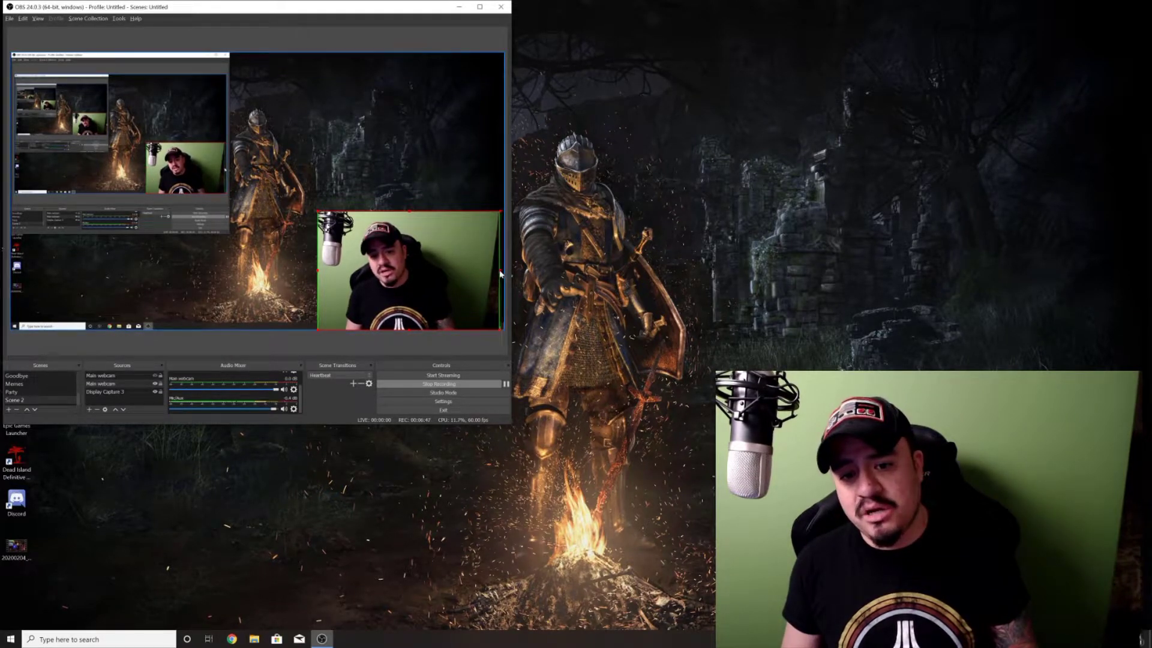
drag(501, 274, 483, 274)
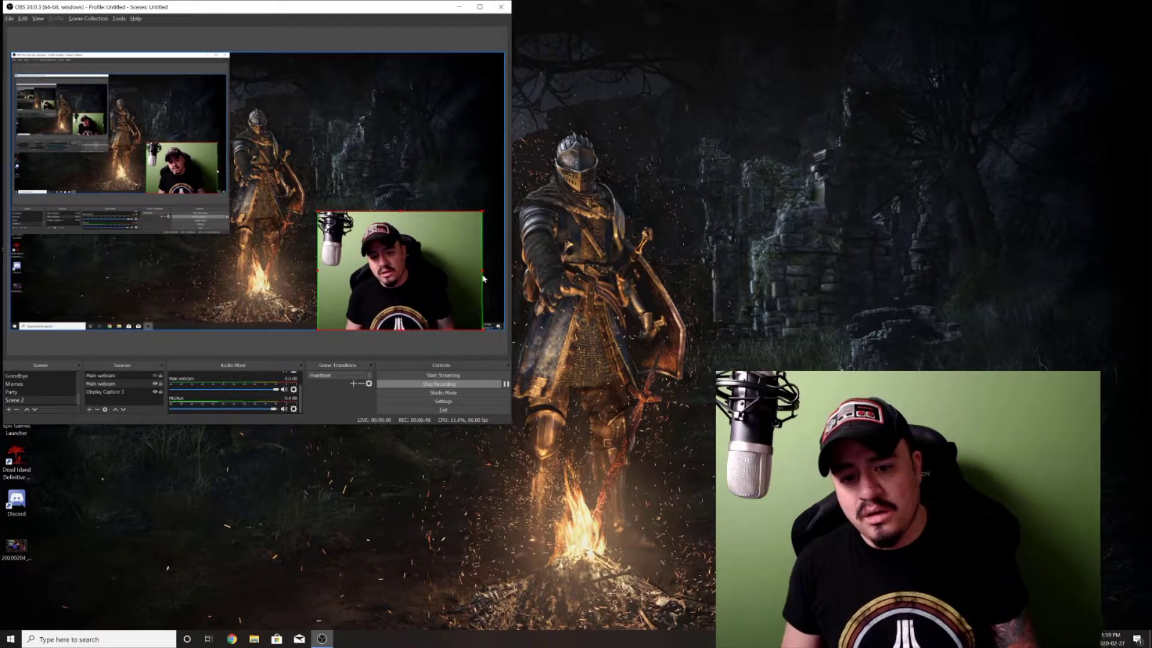
click(473, 339)
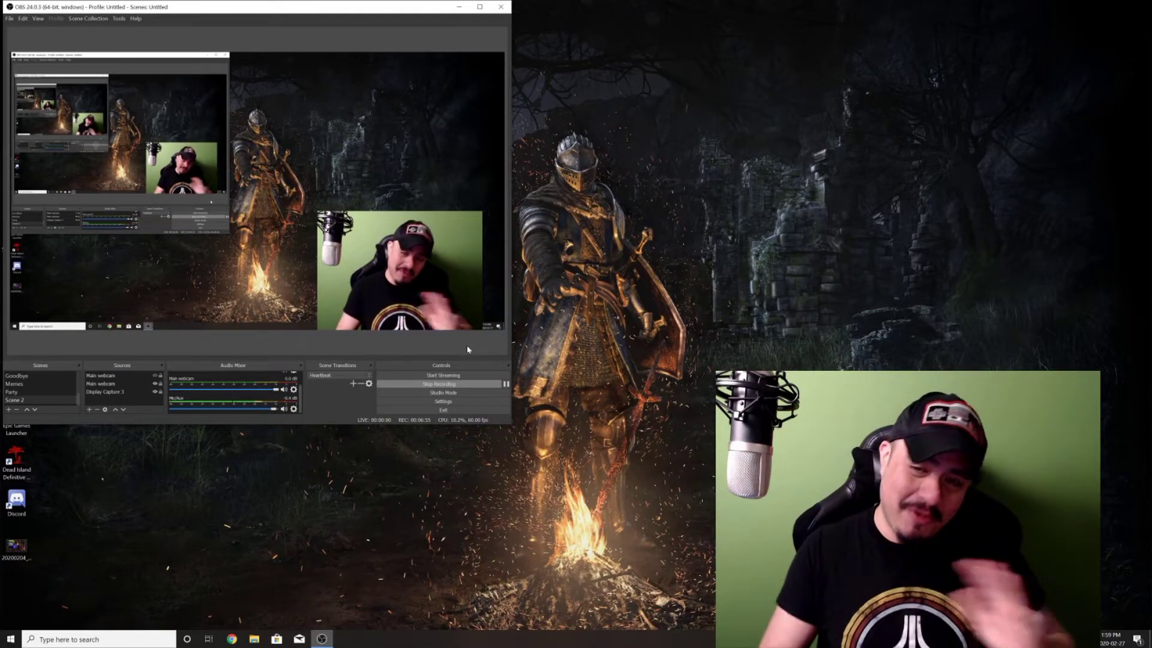
- Add a Chroma Key effect filter with the default name to the visible Main webcam source
click(108, 385)
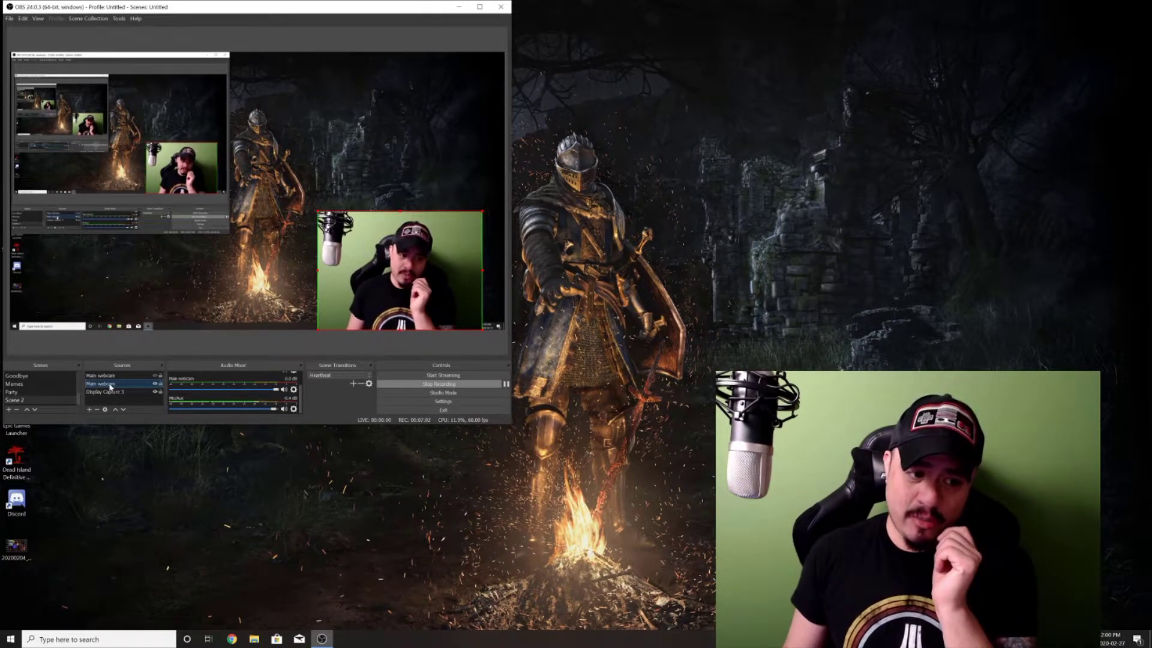
right_click(110, 387)
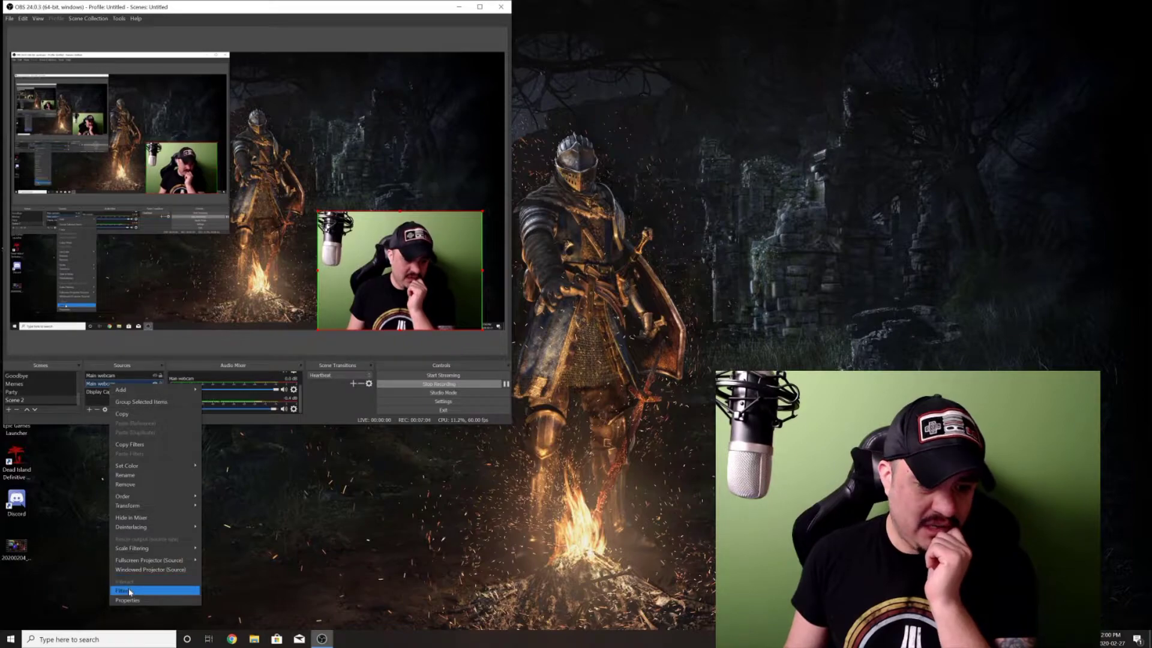
click(129, 592)
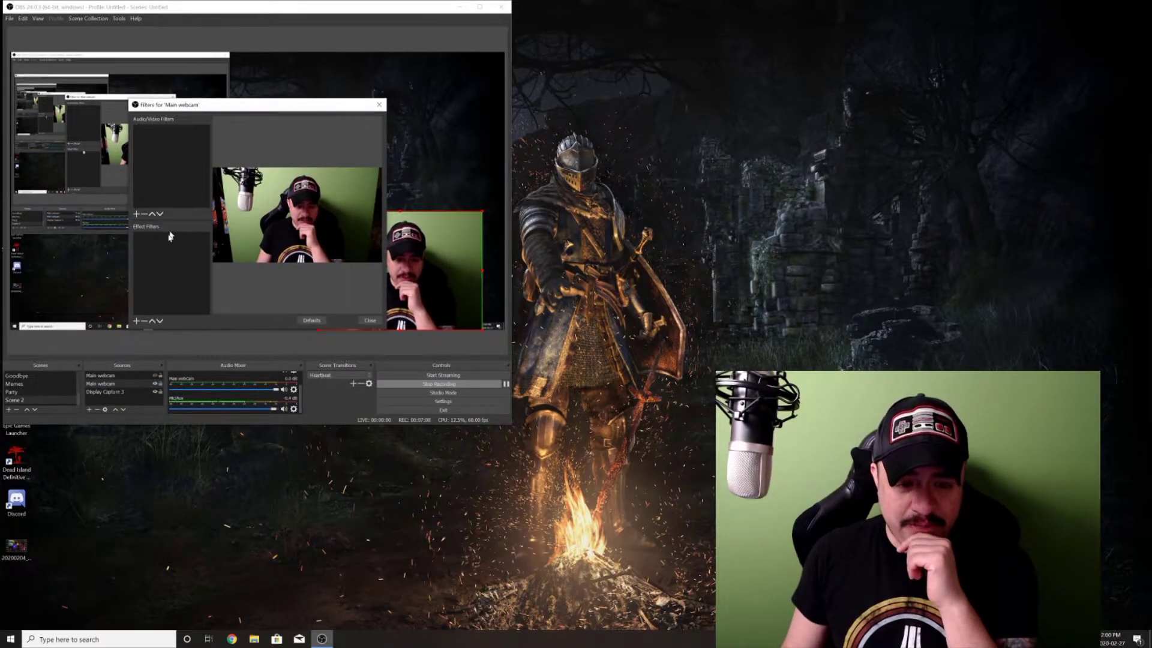
click(138, 322)
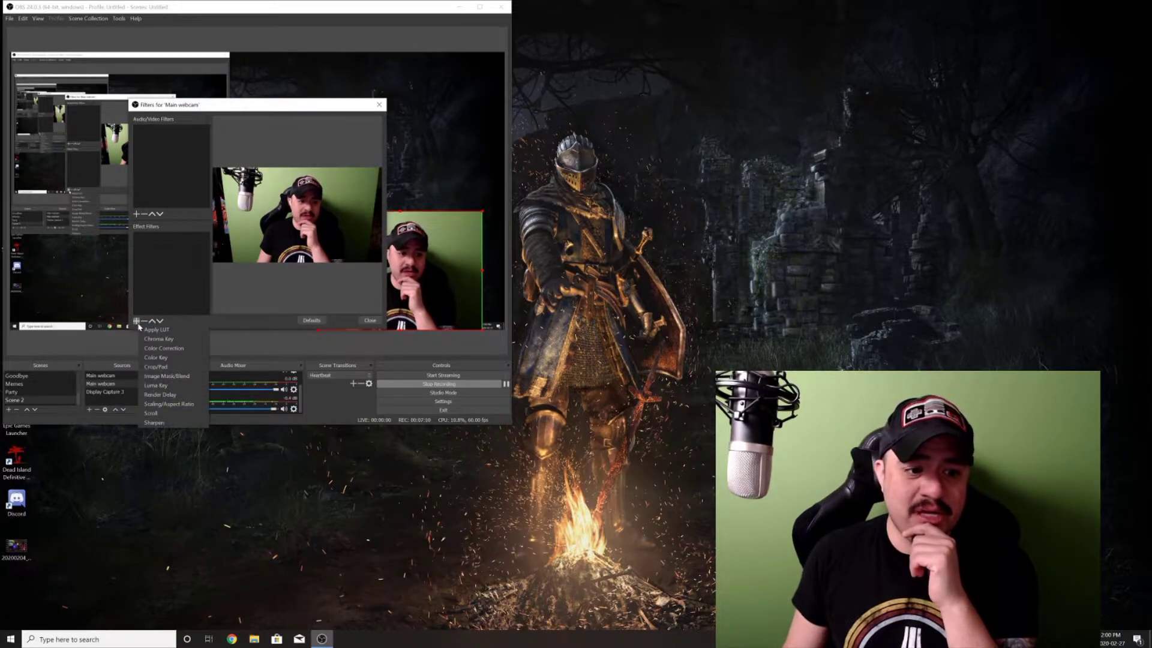
click(151, 340)
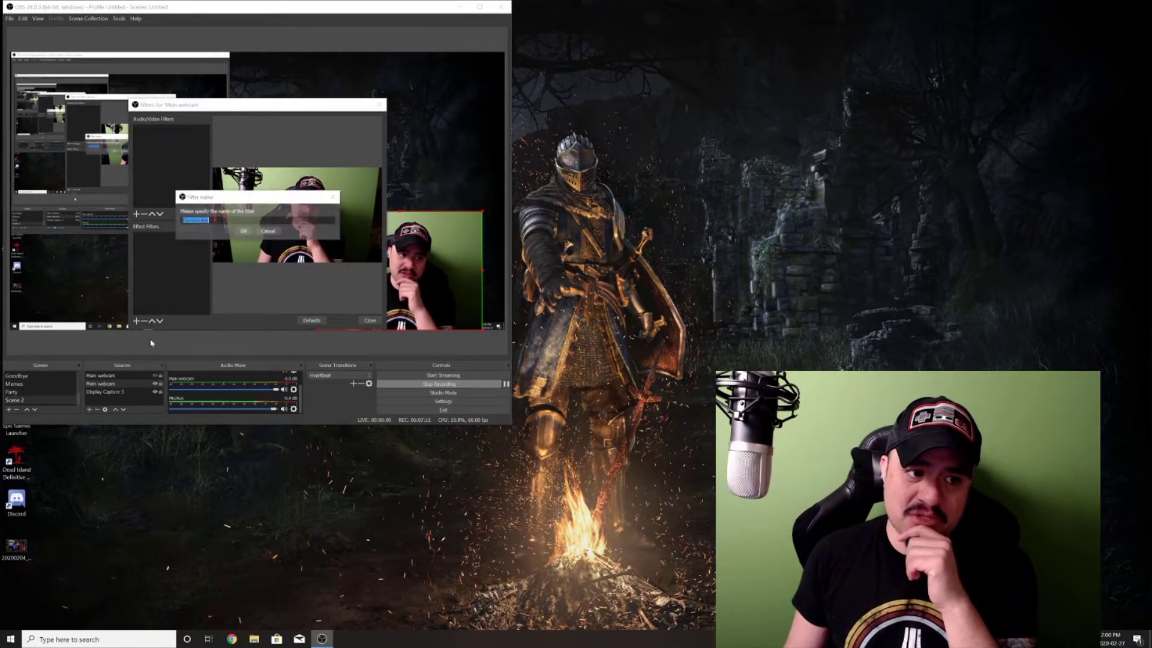
click(240, 233)
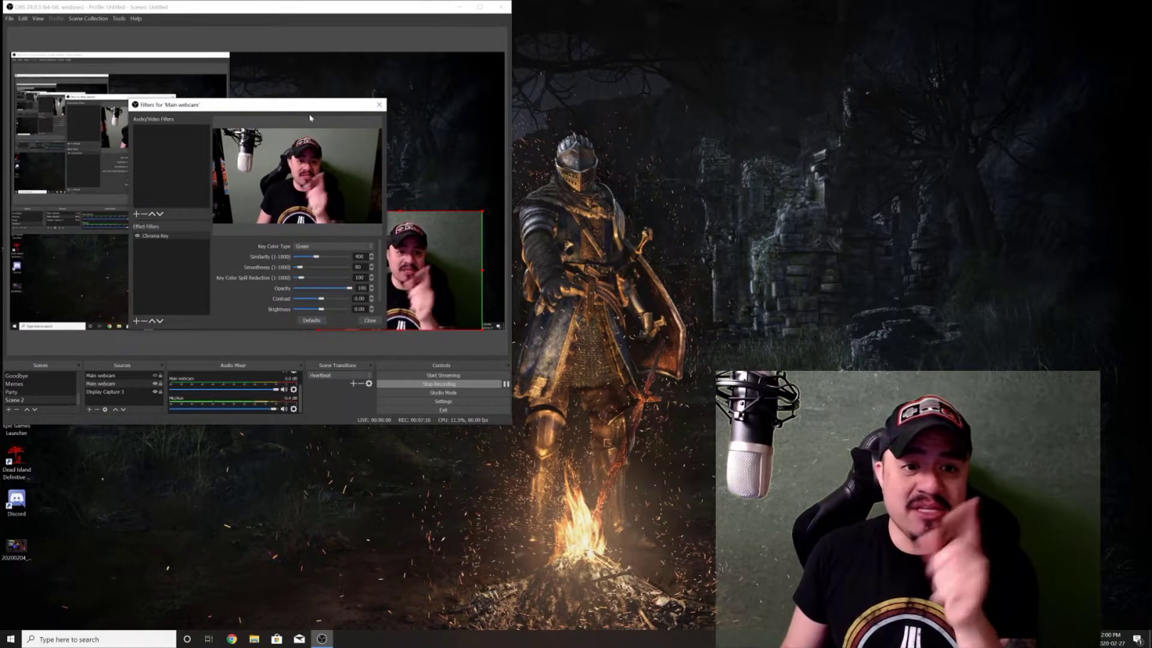
- Move the filter window off the webcam picture and raise the Chroma Key similarity to 444
drag(311, 108, 217, 77)
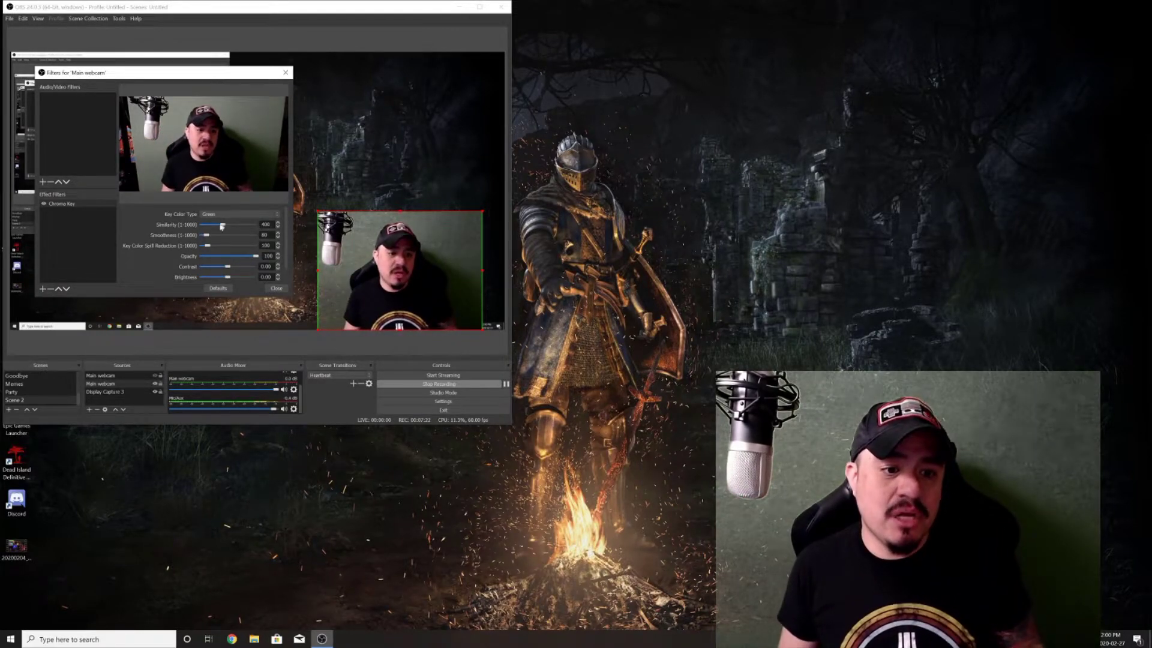
drag(222, 226, 224, 227)
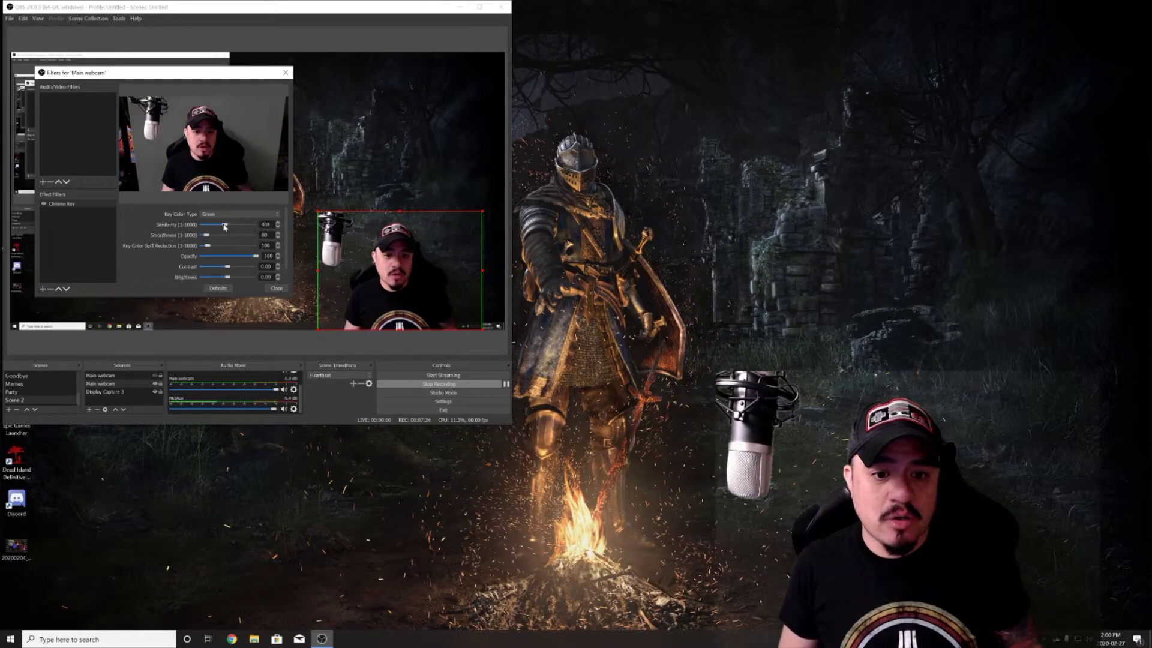
drag(224, 226, 225, 226)
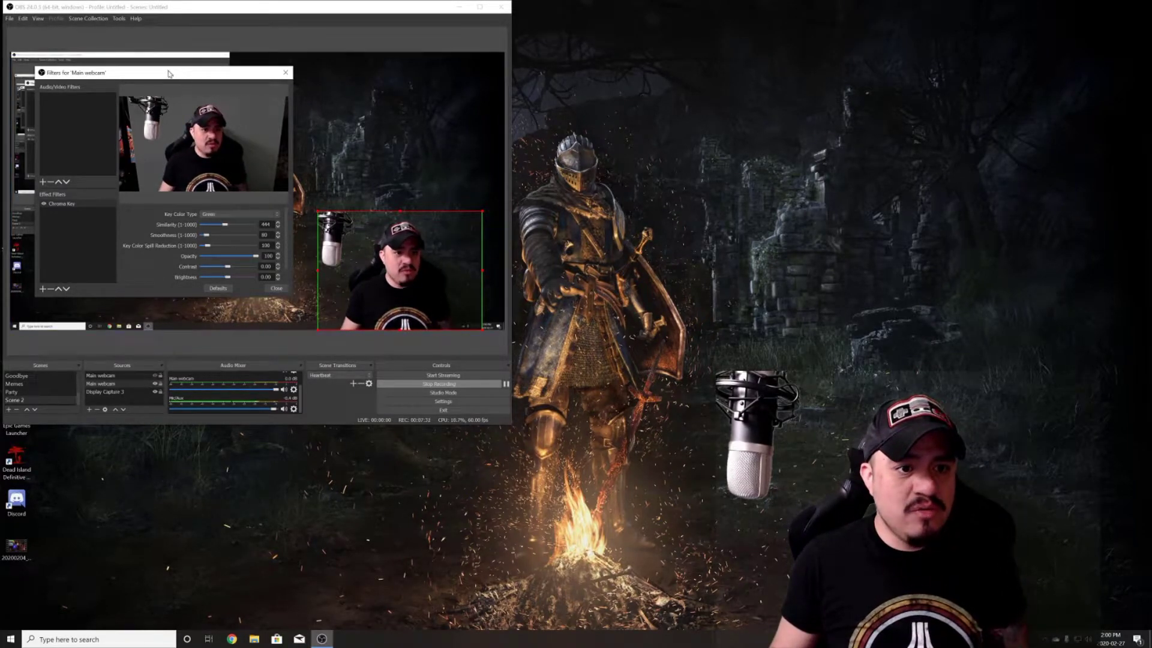
- Try the Chroma Key similarity at about 468 and about 385, and bring it to 450
drag(168, 74, 259, 83)
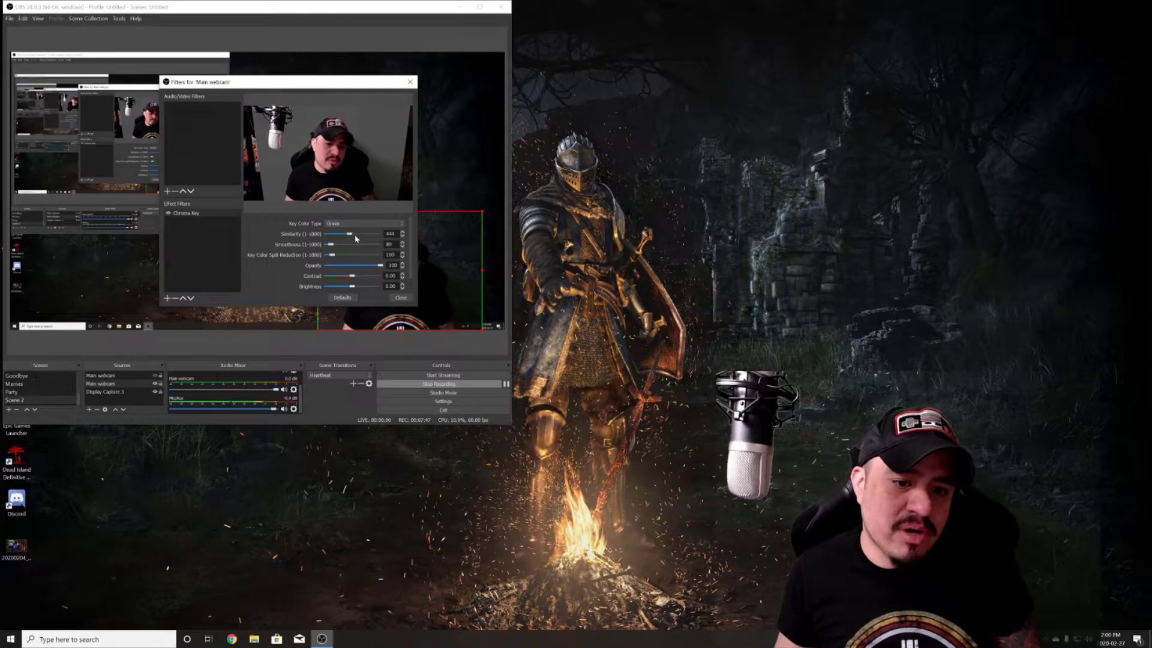
drag(350, 234, 352, 237)
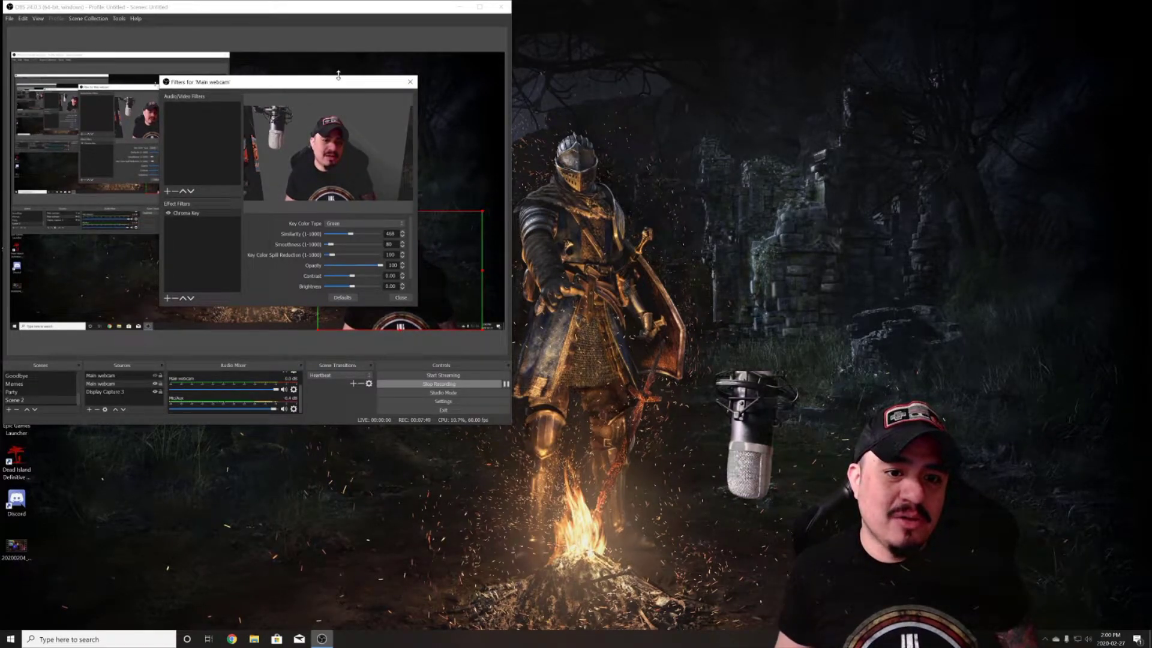
mouse_move(338, 76)
mouse_down()
mouse_move(424, 96)
mouse_move(964, 375)
mouse_move(979, 402)
mouse_move(948, 425)
mouse_move(524, 150)
mouse_move(408, 58)
mouse_move(350, 65)
mouse_up()
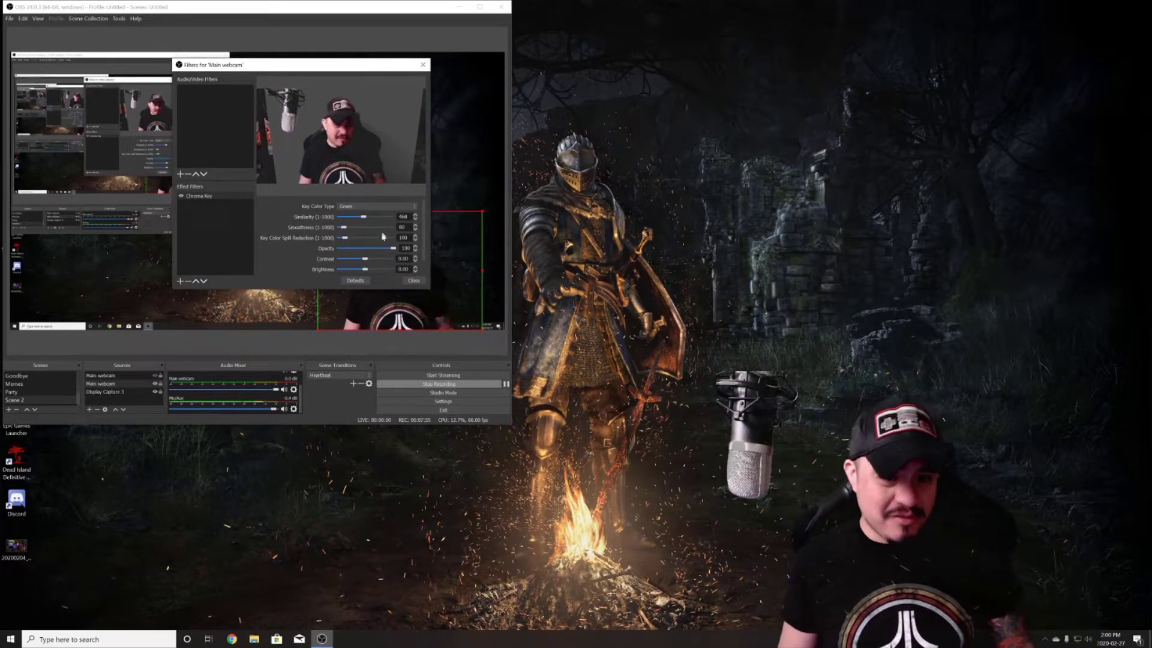
drag(363, 219, 359, 221)
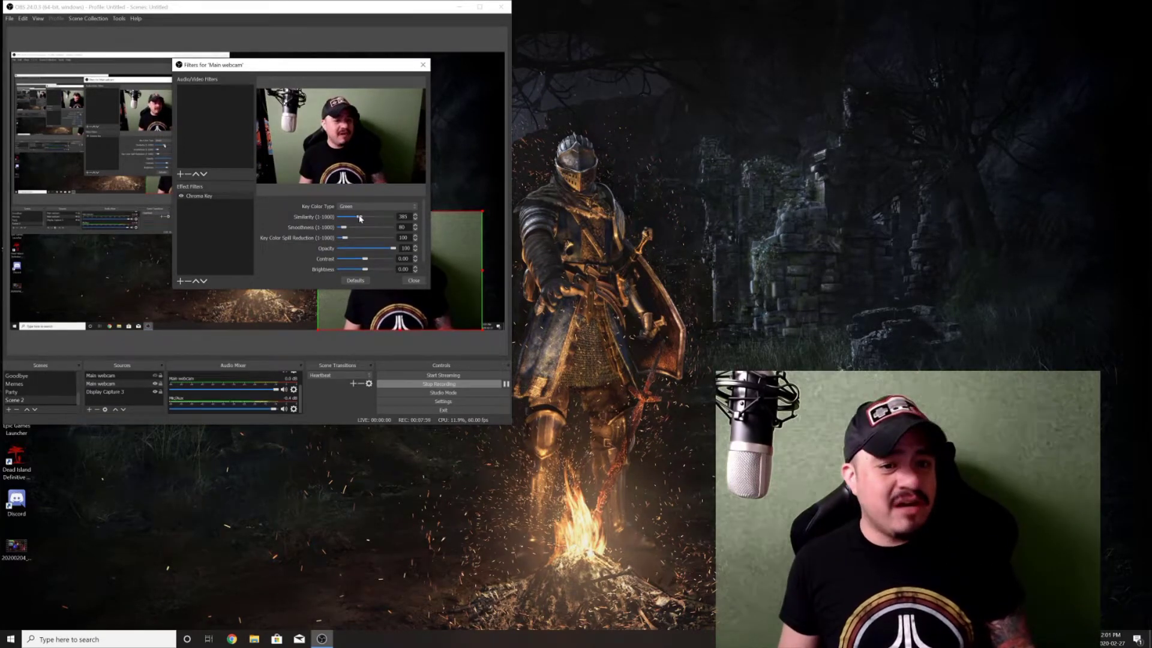
drag(359, 220, 363, 219)
drag(377, 75, 276, 63)
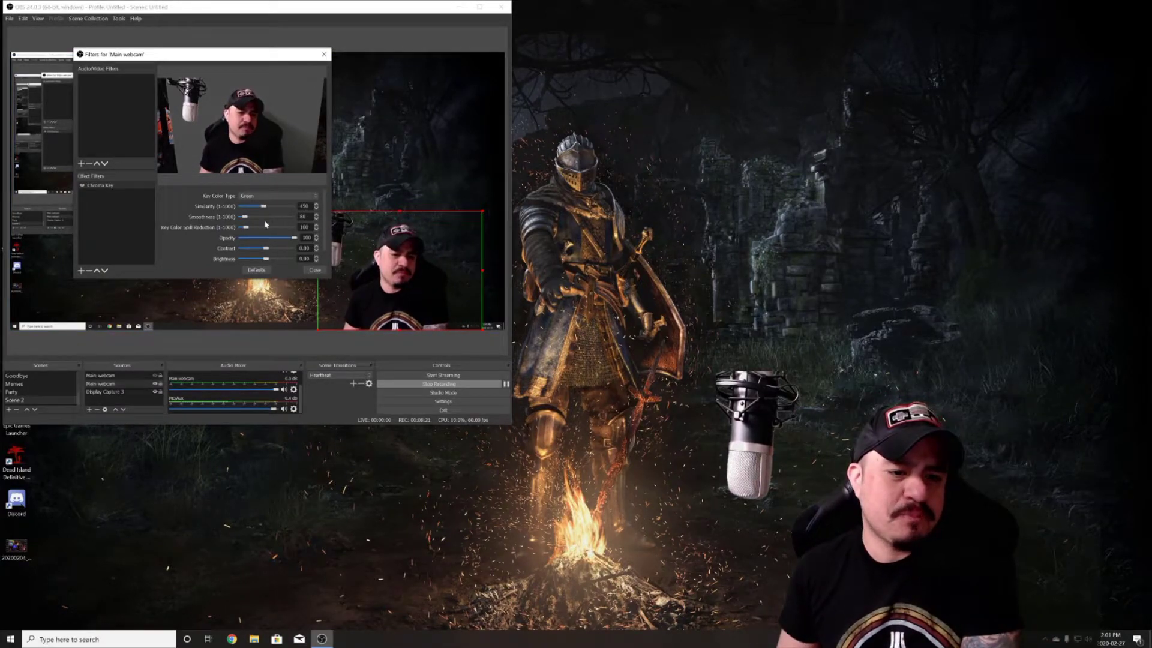
- Test the Chroma Key sliders and finish with similarity, smoothness and key color spill reduction all lowered to 1
drag(245, 219, 215, 207)
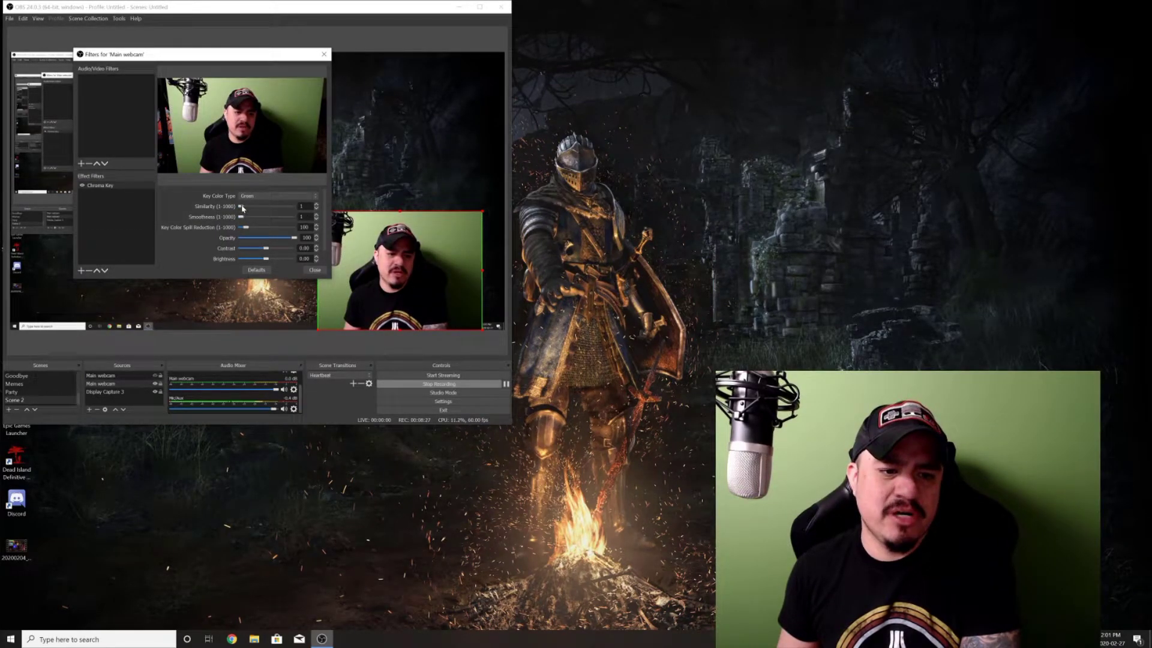
drag(246, 207, 252, 209)
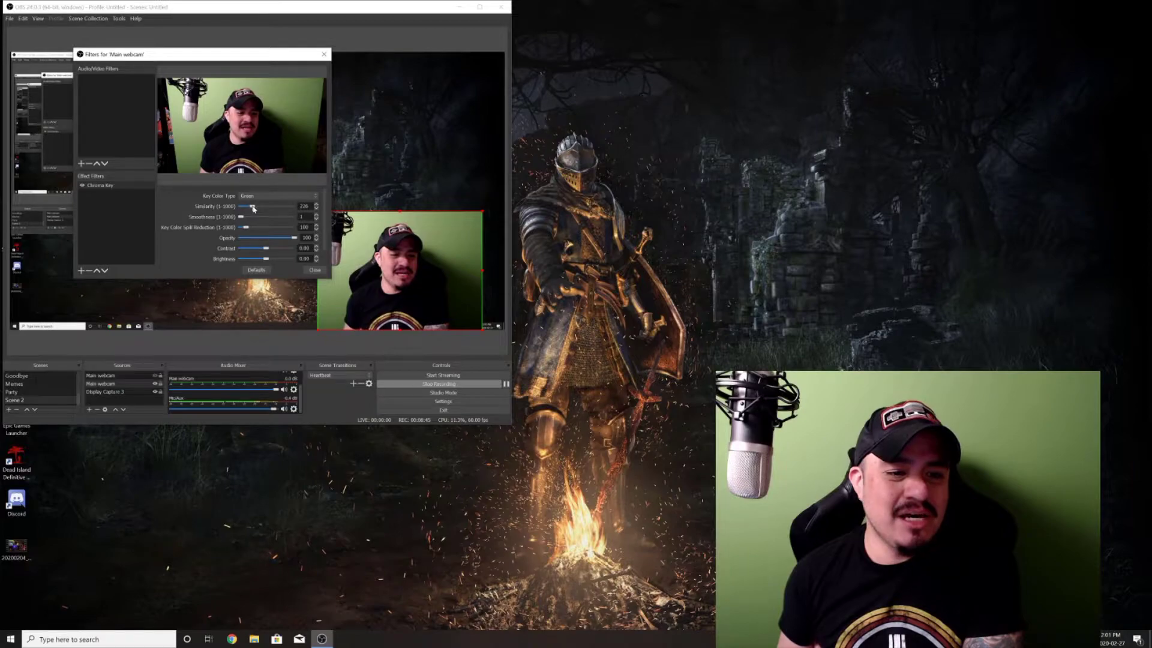
drag(247, 220, 247, 219)
drag(252, 207, 264, 207)
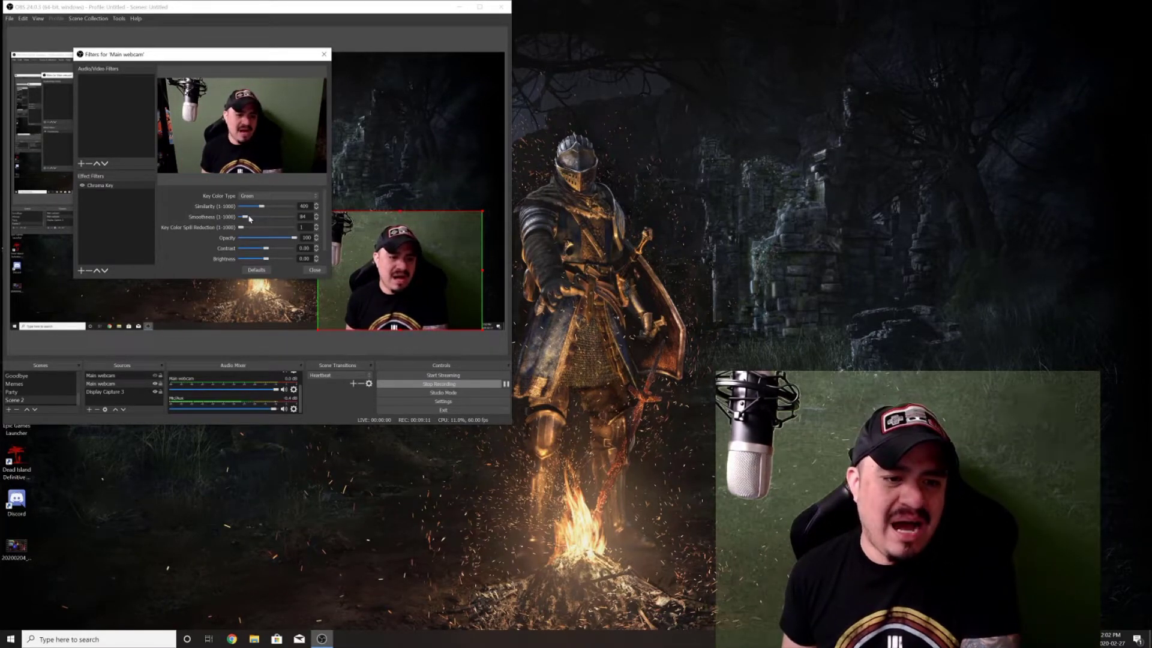
drag(250, 219, 229, 219)
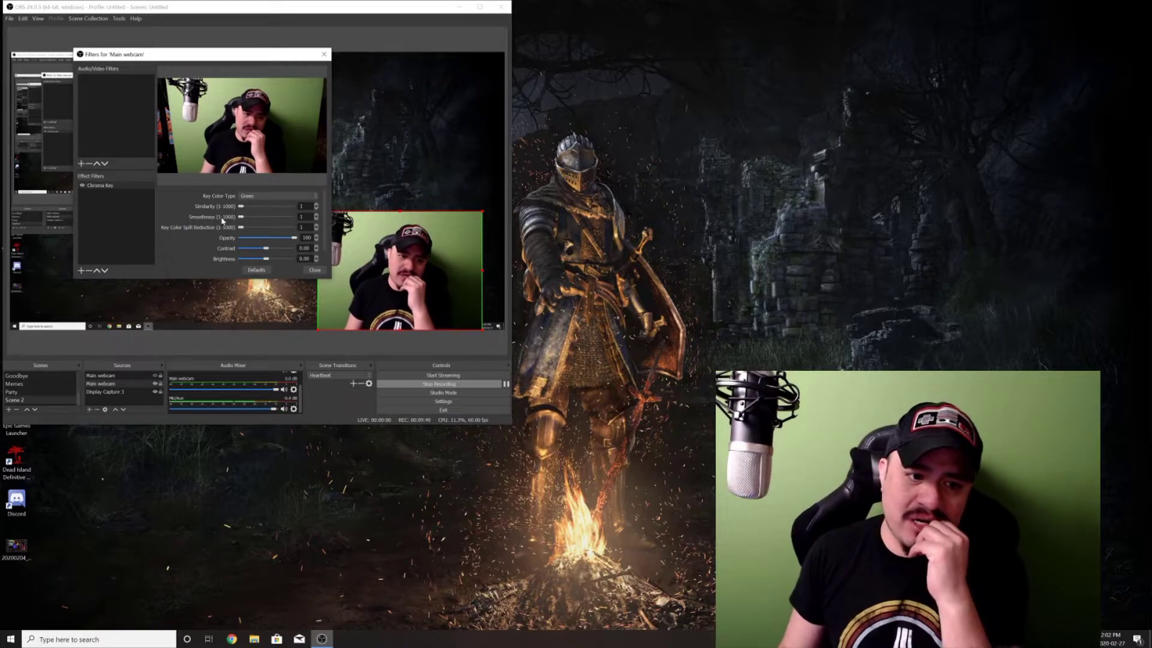
- Set the key color type to Custom and sample the key color #3e4e20 from the dark green wall area in the webcam picture
click(262, 196)
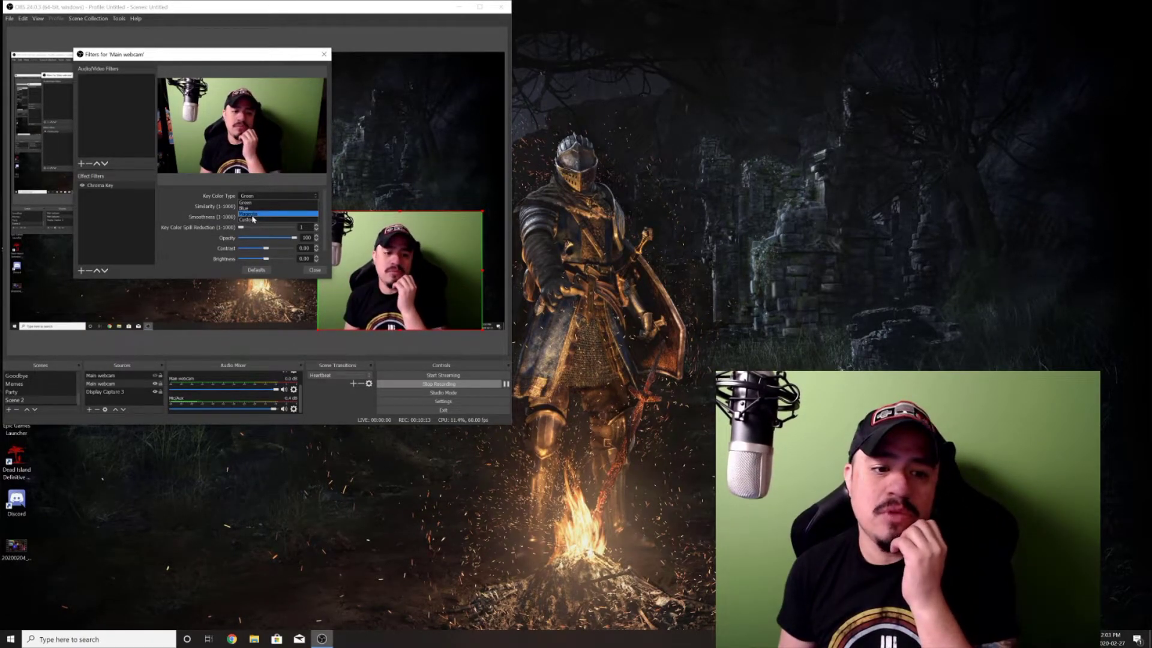
click(252, 219)
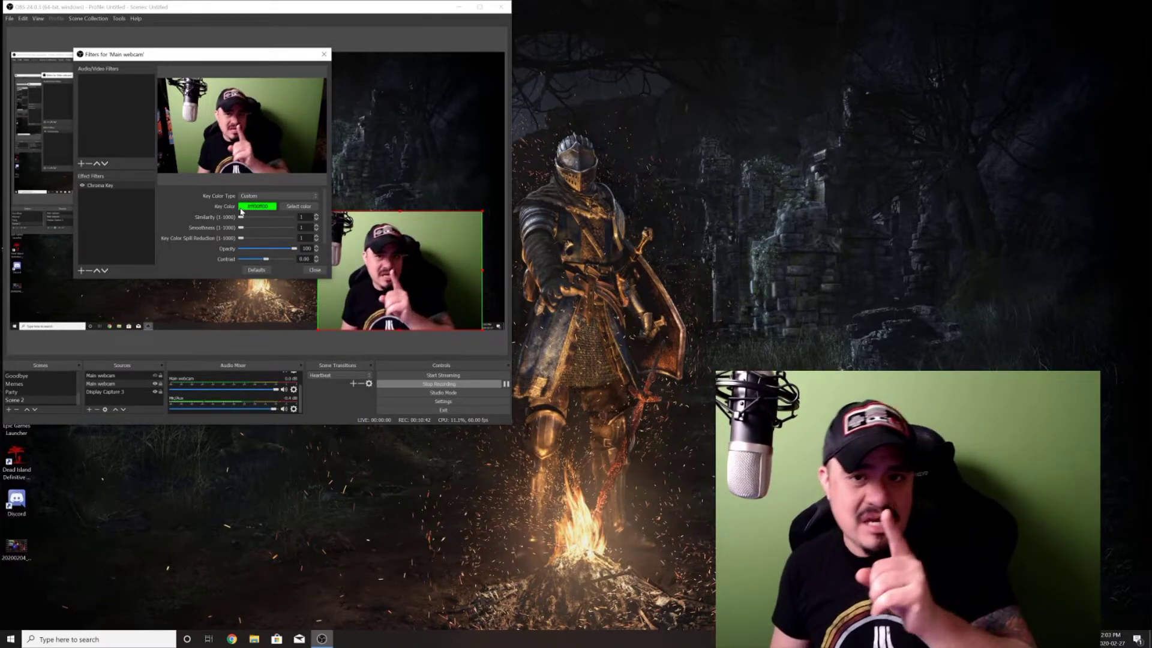
click(296, 207)
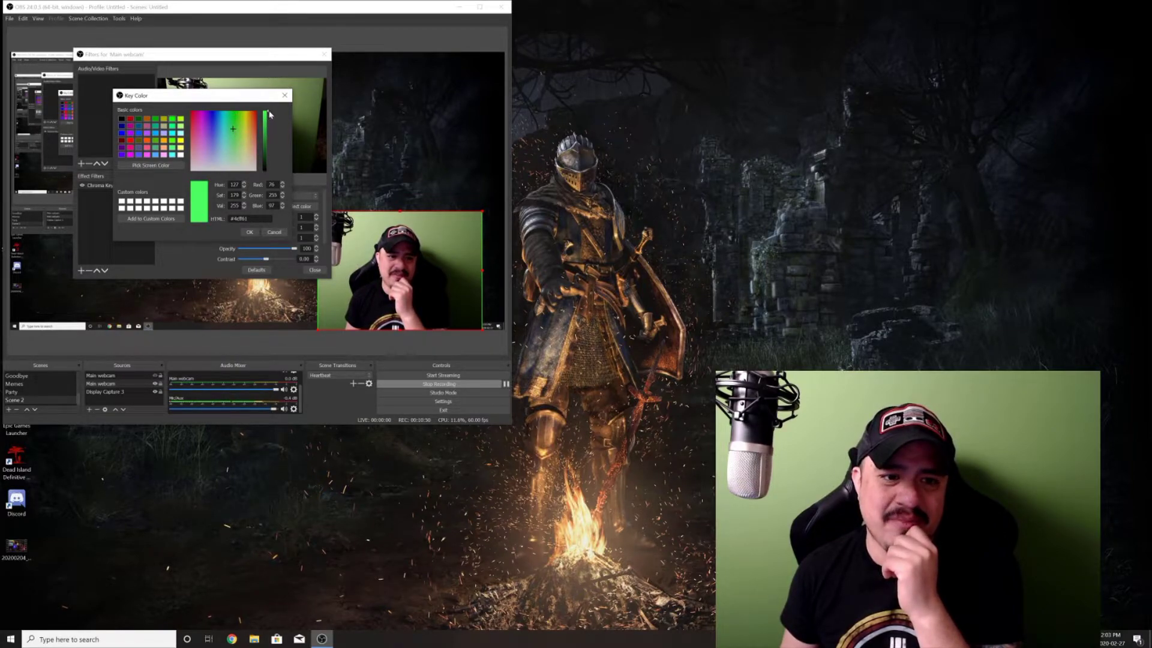
drag(265, 116, 269, 144)
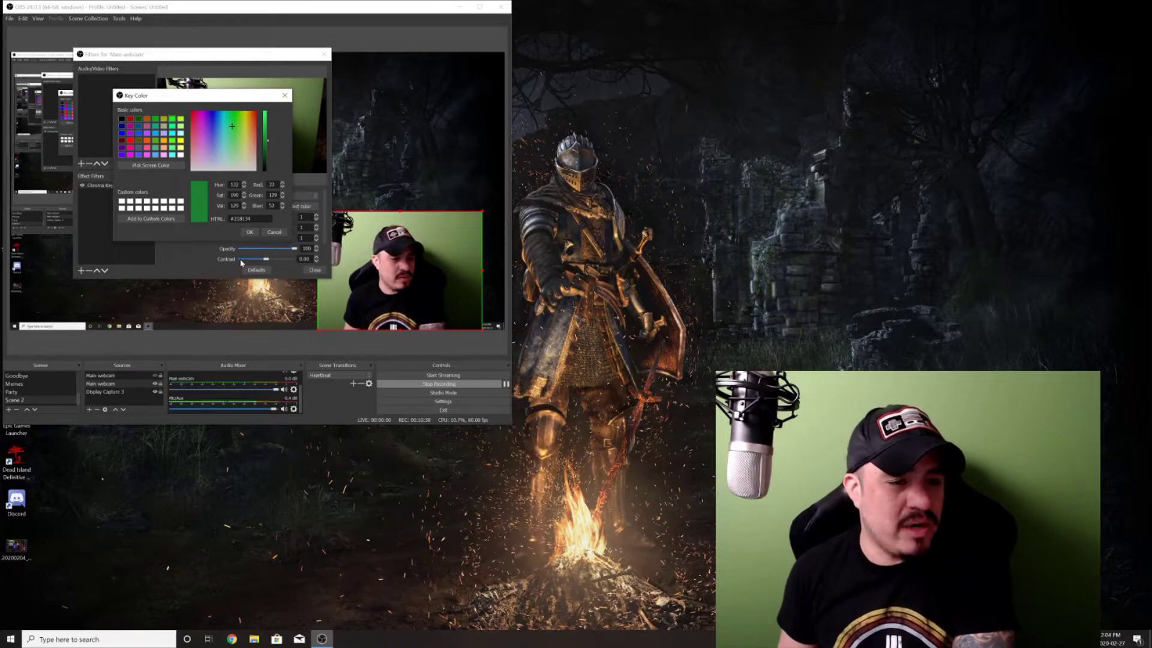
click(155, 168)
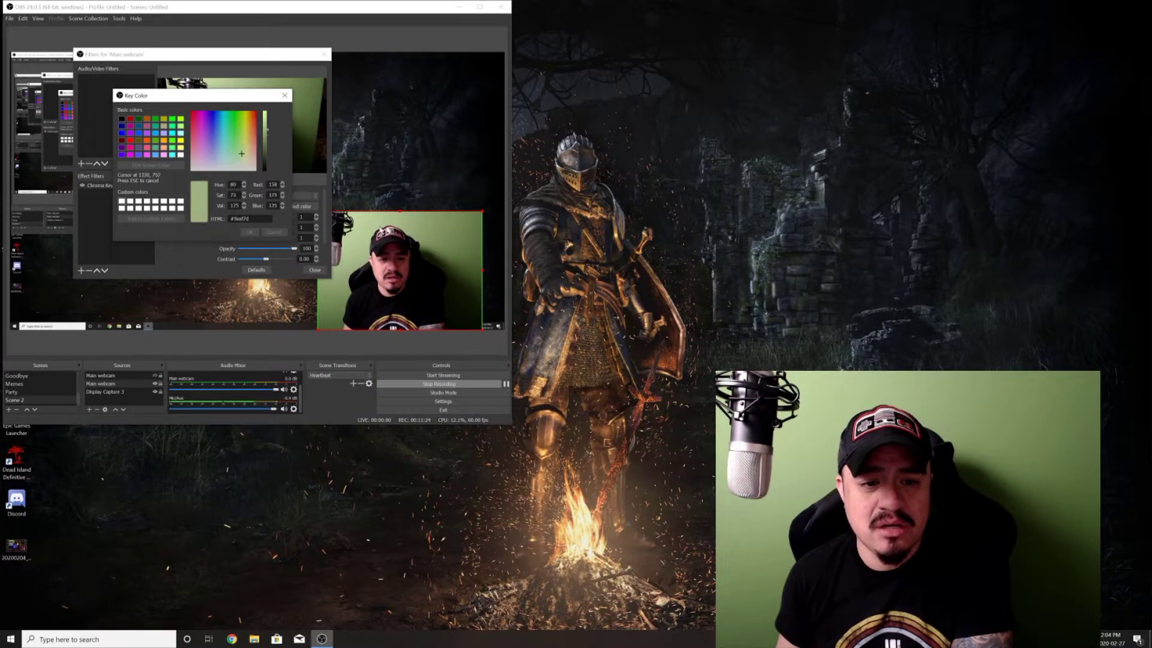
click(942, 542)
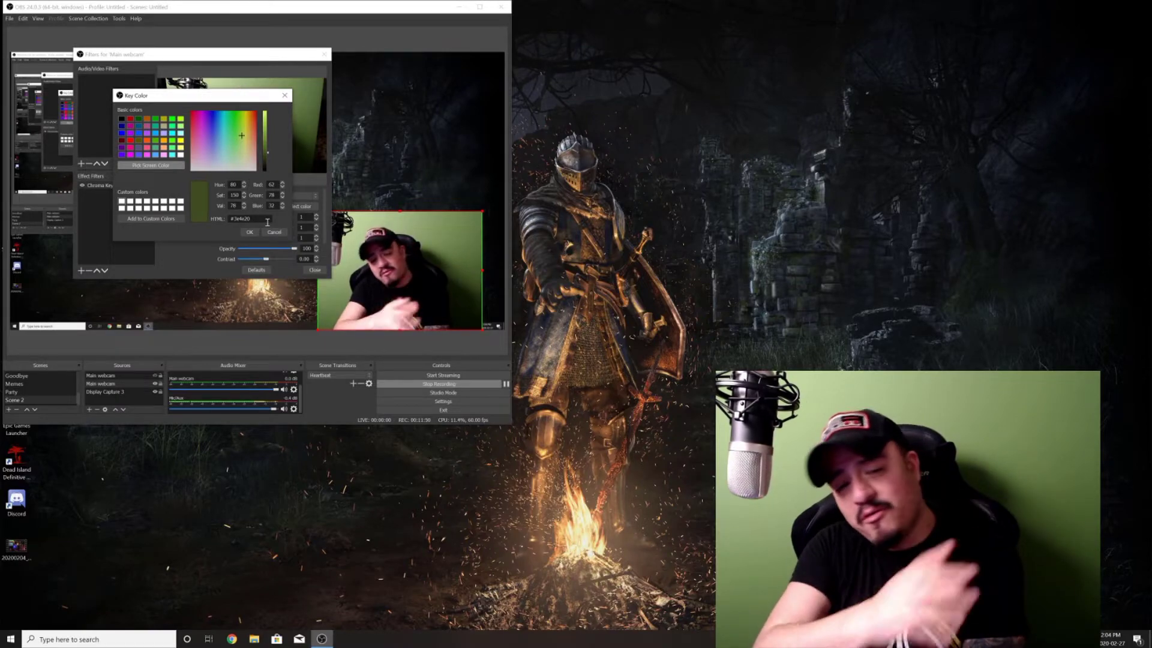
click(254, 234)
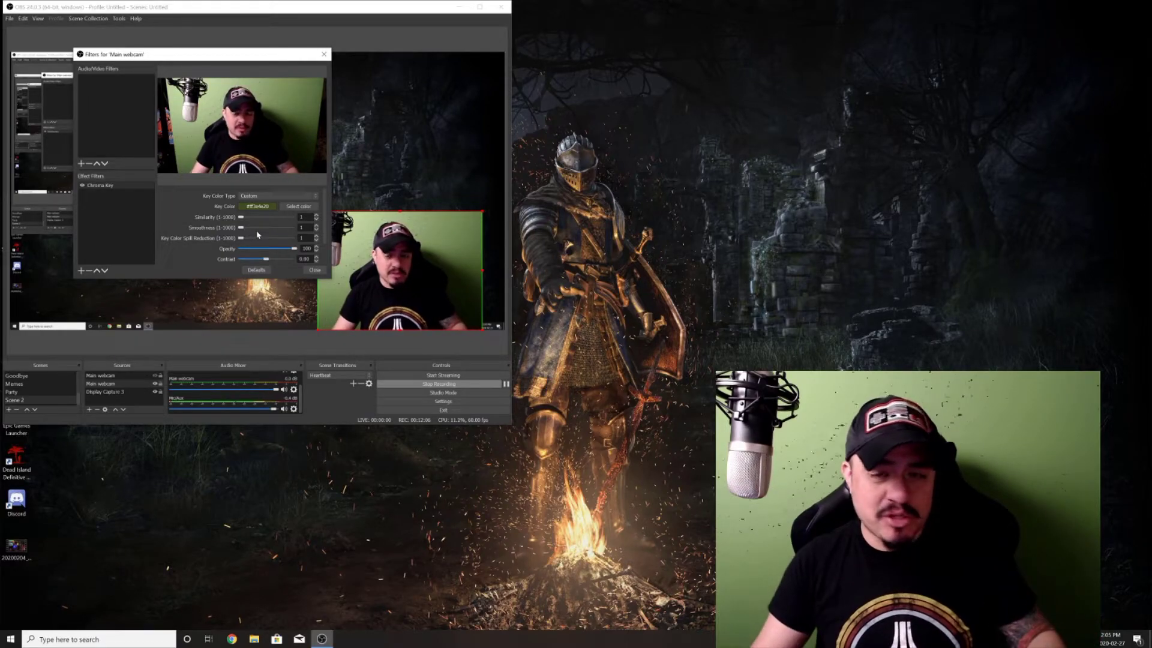
- Raise the Chroma Key similarity to about 61 and the smoothness to 8 for the custom key color
click(316, 215)
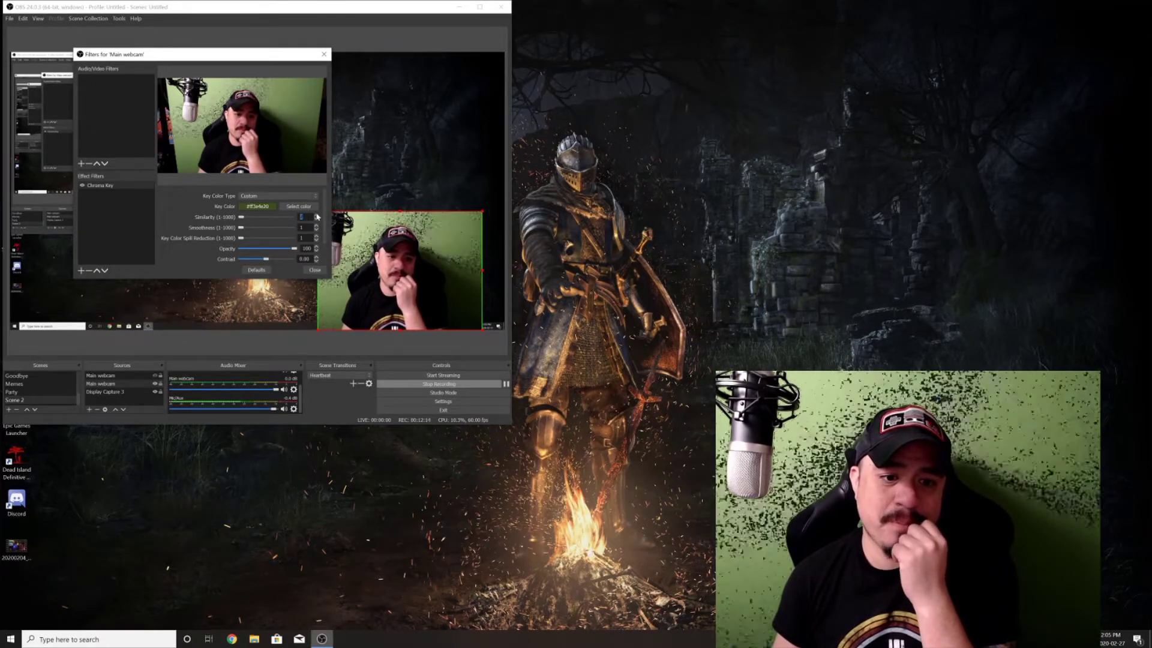
drag(317, 216, 316, 217)
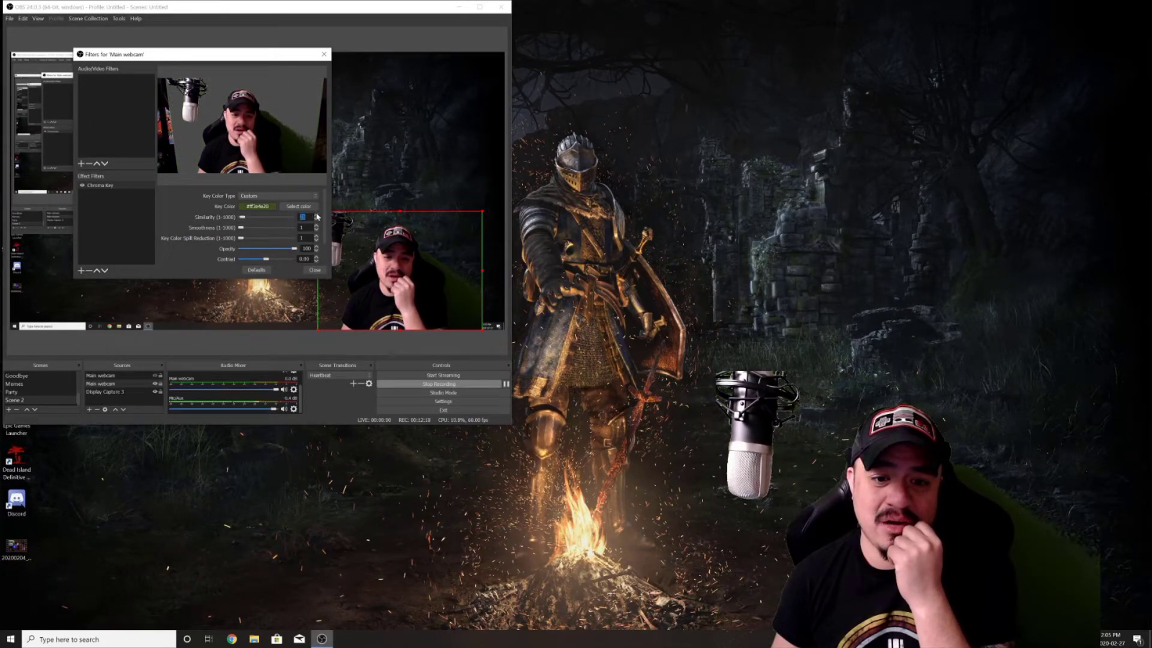
drag(242, 220, 244, 222)
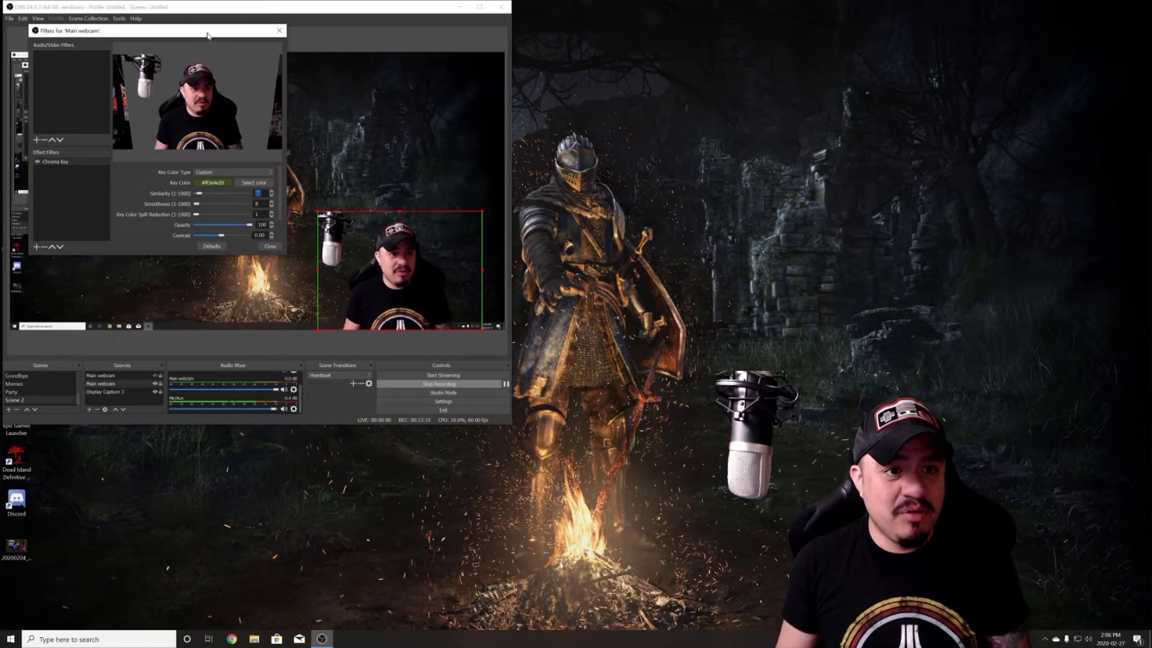
drag(207, 35, 252, 78)
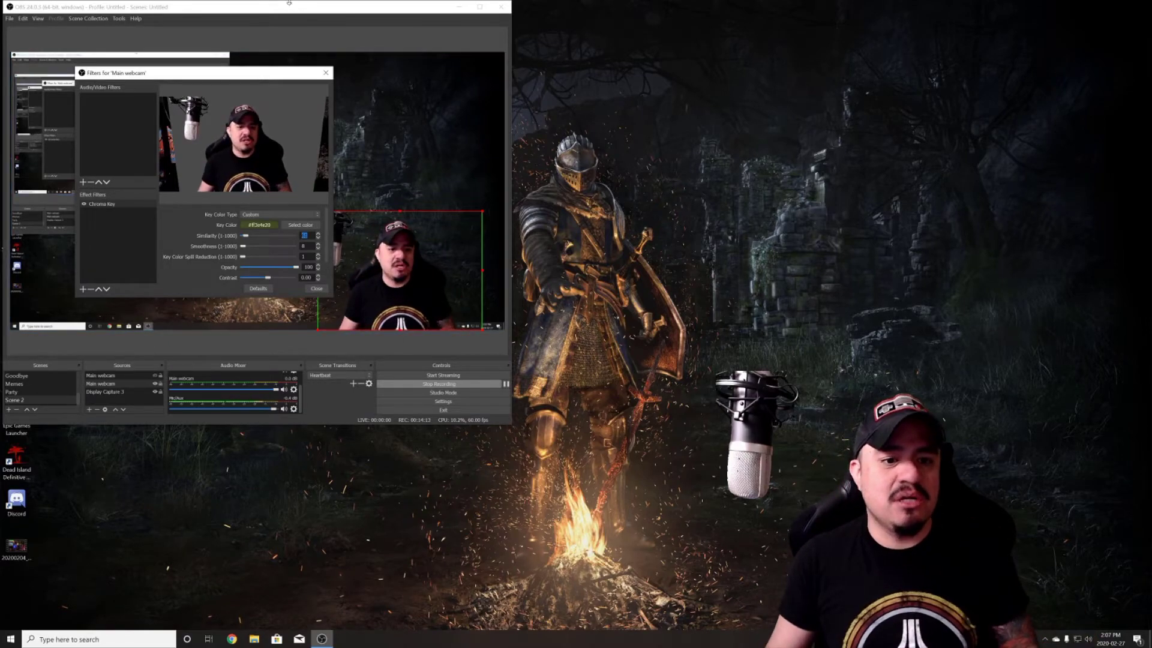
- Open the custom key color's settings, examine its HTML color code, and accept the color as it is
click(300, 225)
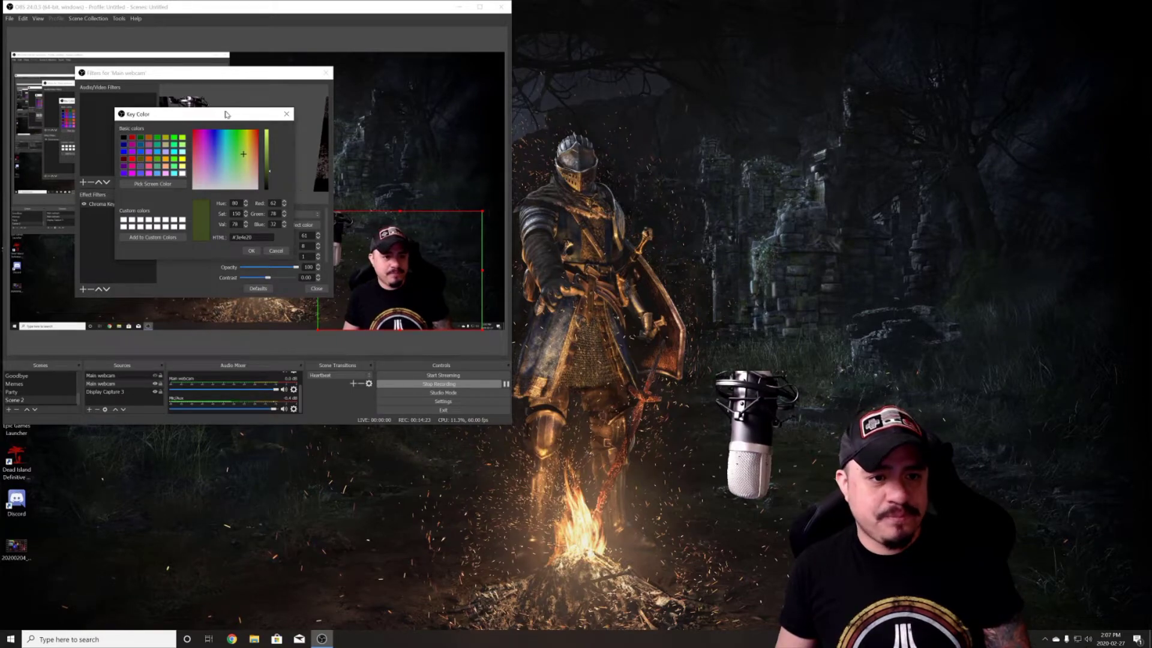
drag(225, 114, 153, 68)
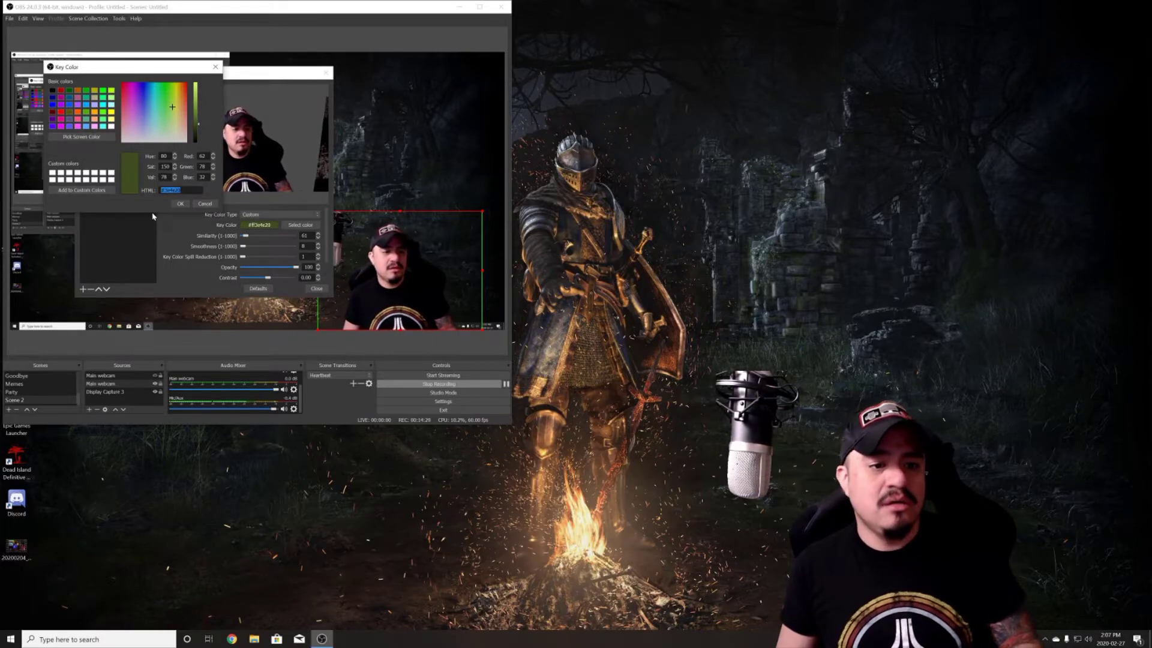
click(181, 203)
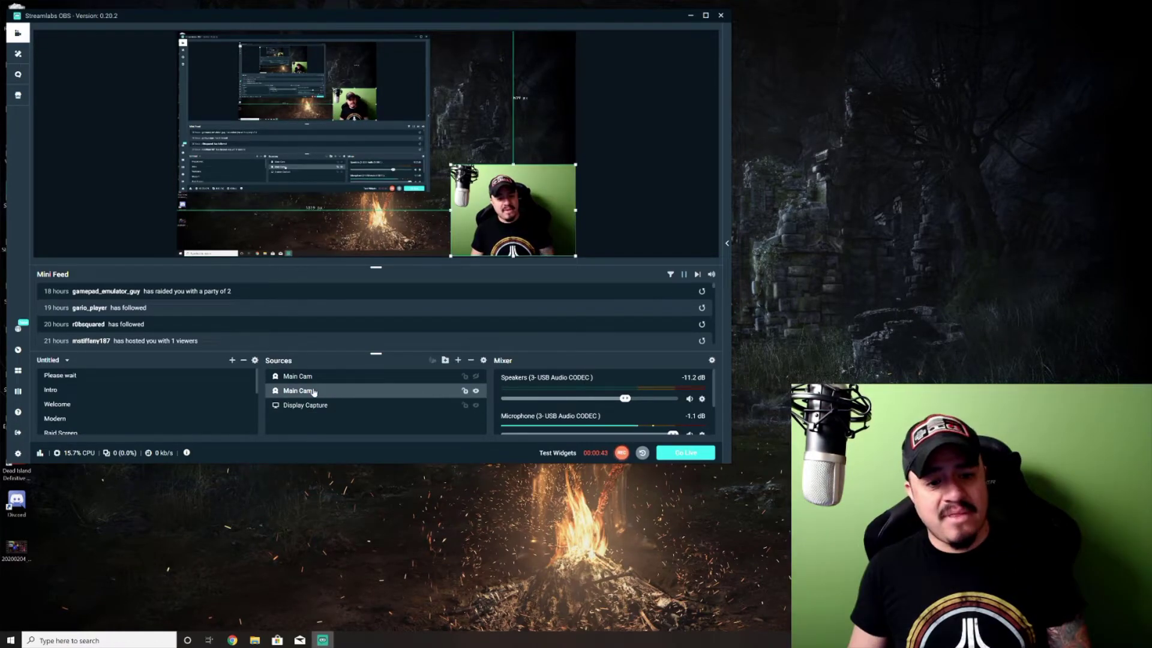
- In the visible Main Cam source's filters, disable Apply LUT and Color Correction and remove the Chroma Key (1) filter
right_click(309, 388)
click(334, 279)
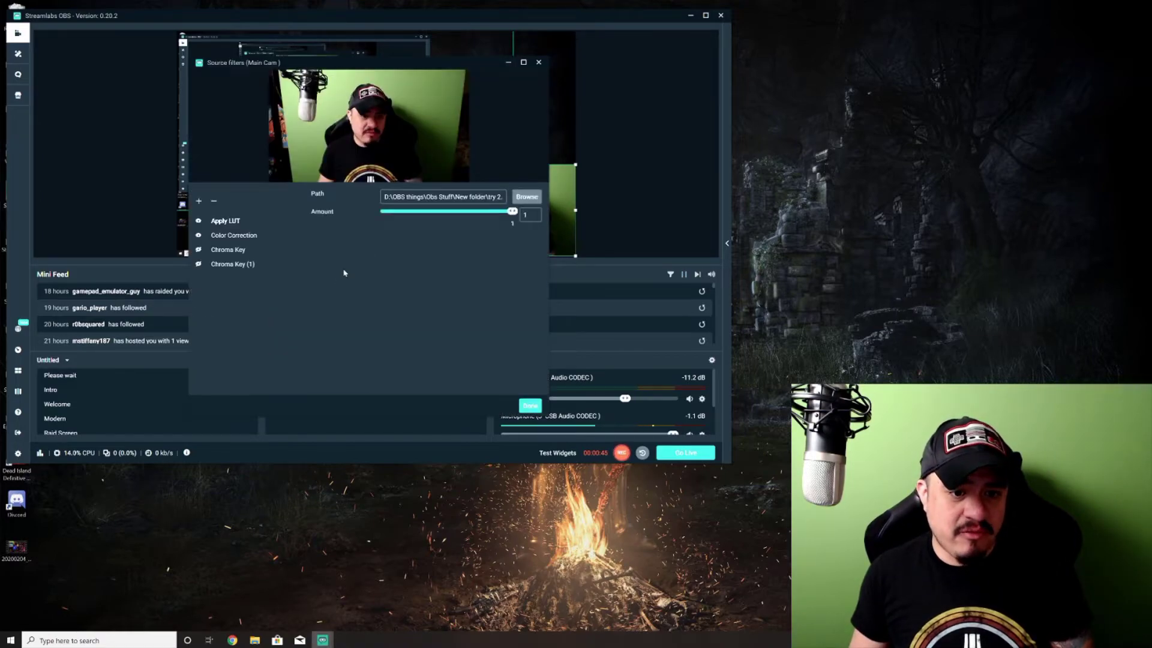
click(204, 235)
click(220, 265)
click(214, 200)
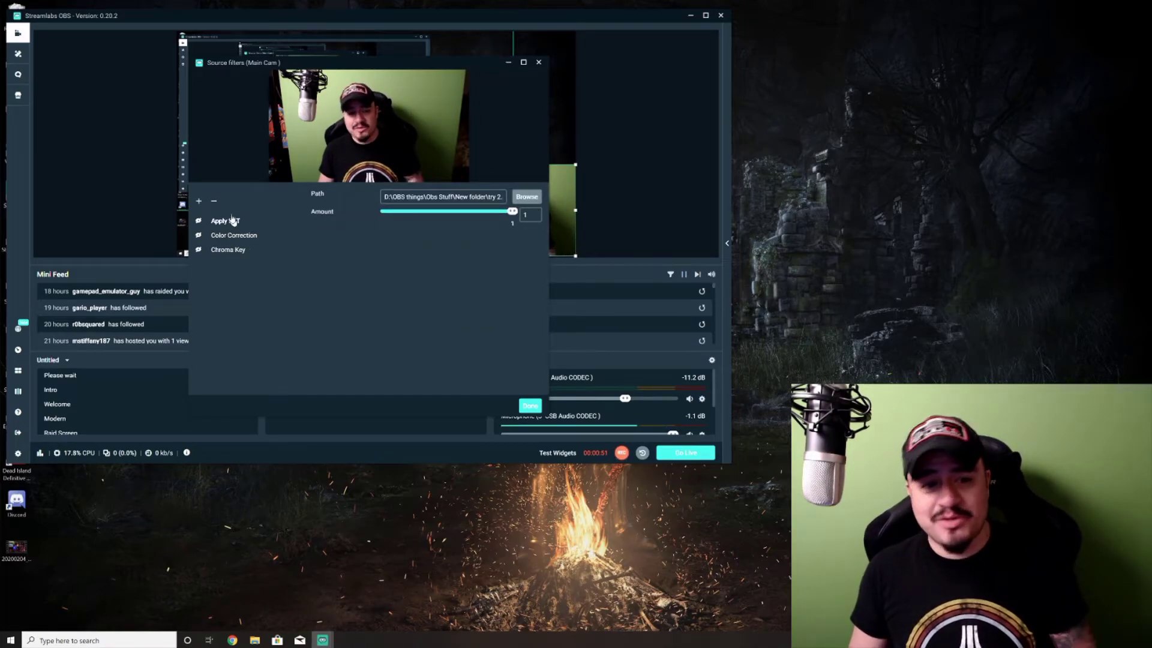
- Add a new Chroma Key filter to the Main Cam source, keeping the default filter name
click(198, 203)
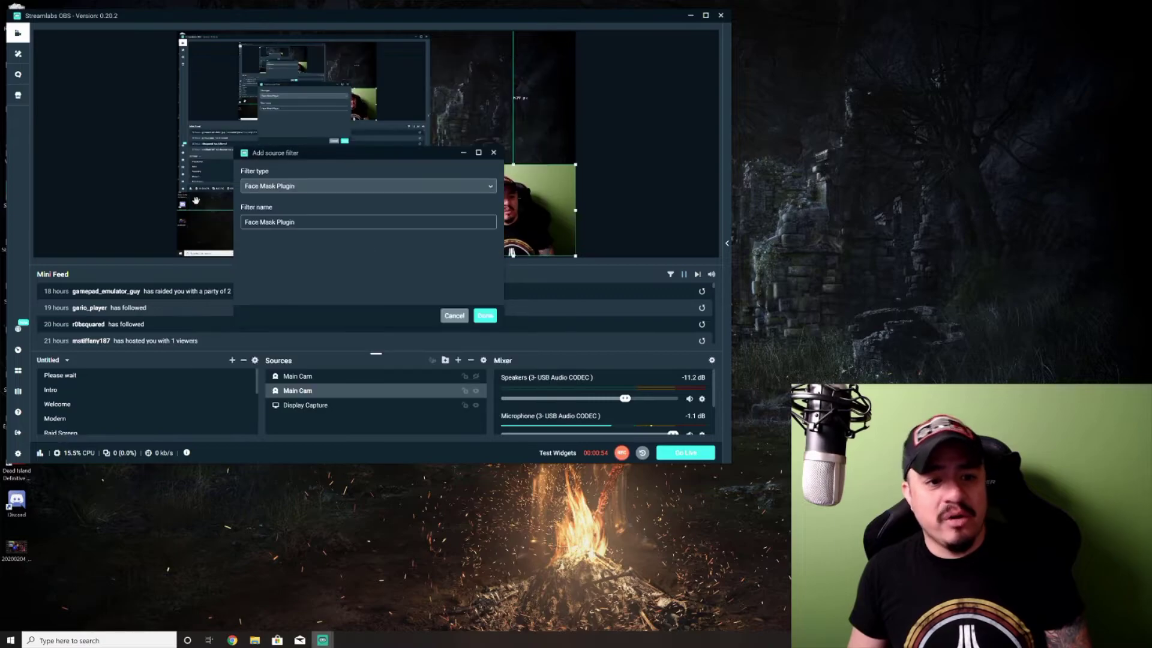
click(267, 192)
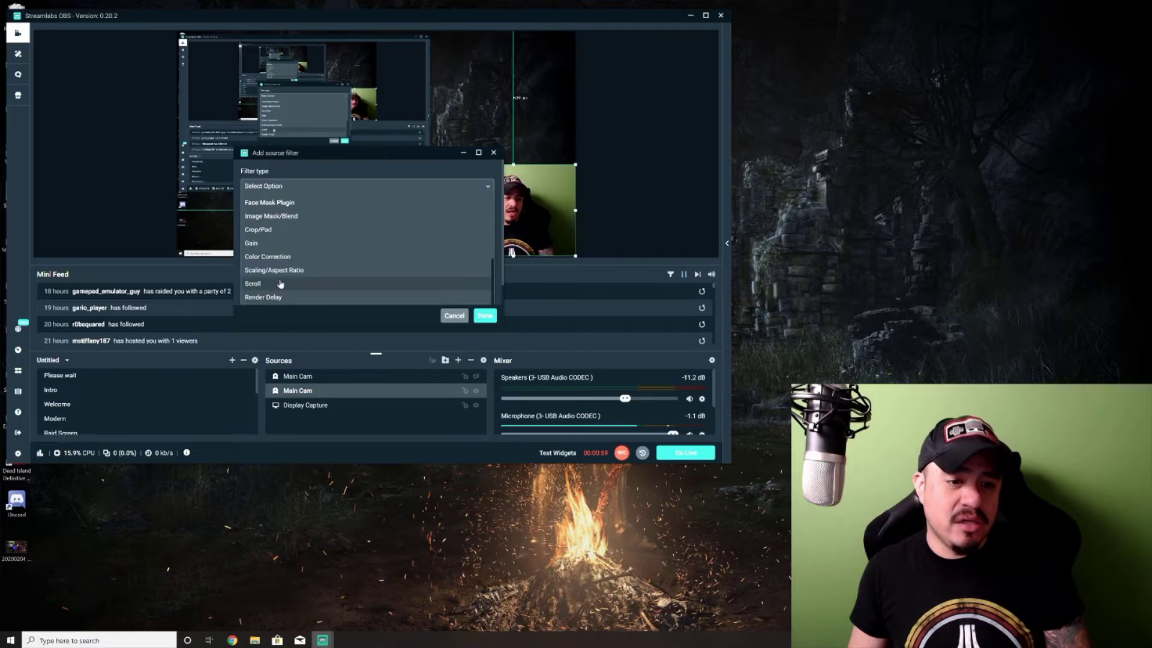
scroll(264, 239, down, 5)
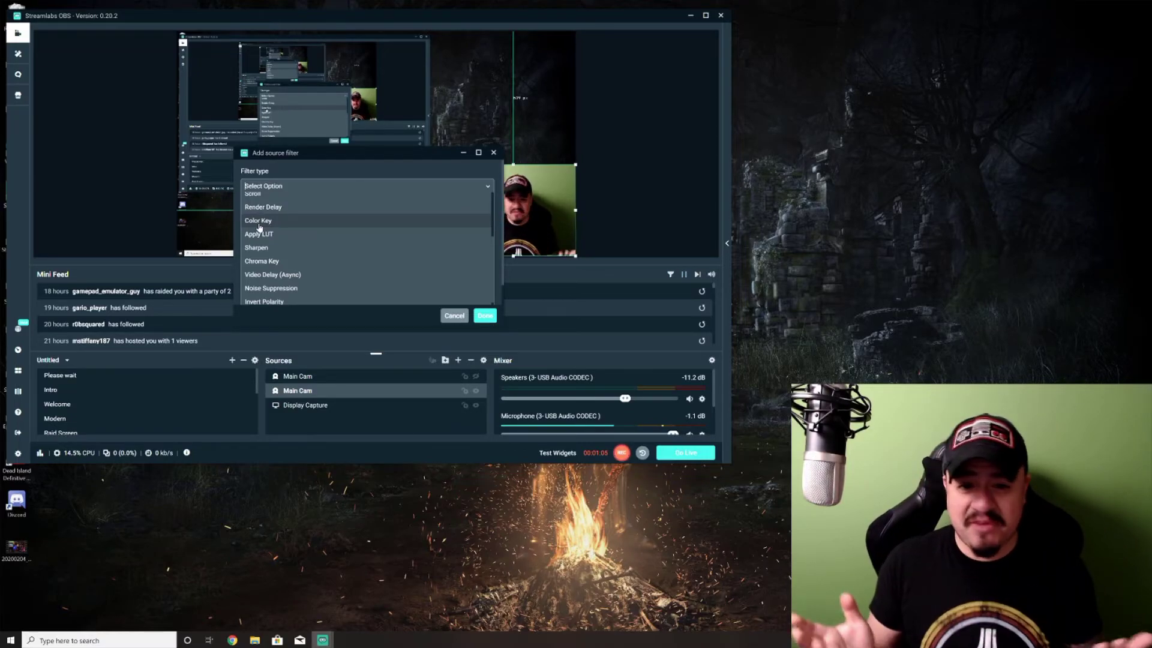
click(266, 262)
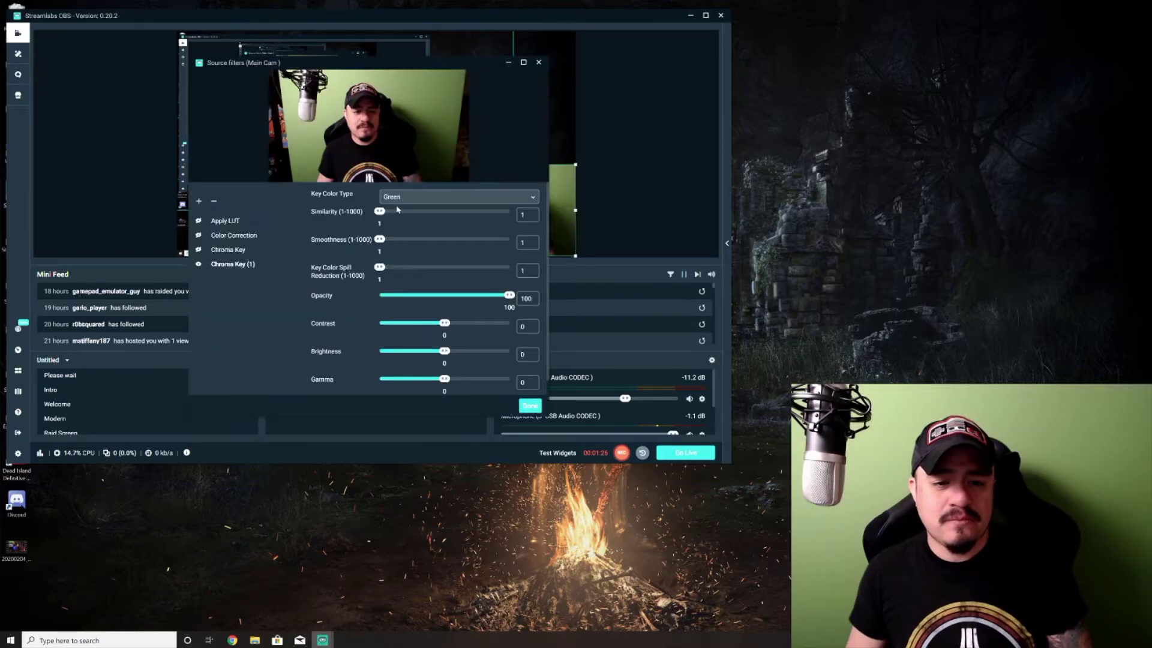
- Set the new Chroma Key filter's key color type to Custom and enter the hex color 3e4e20
click(399, 199)
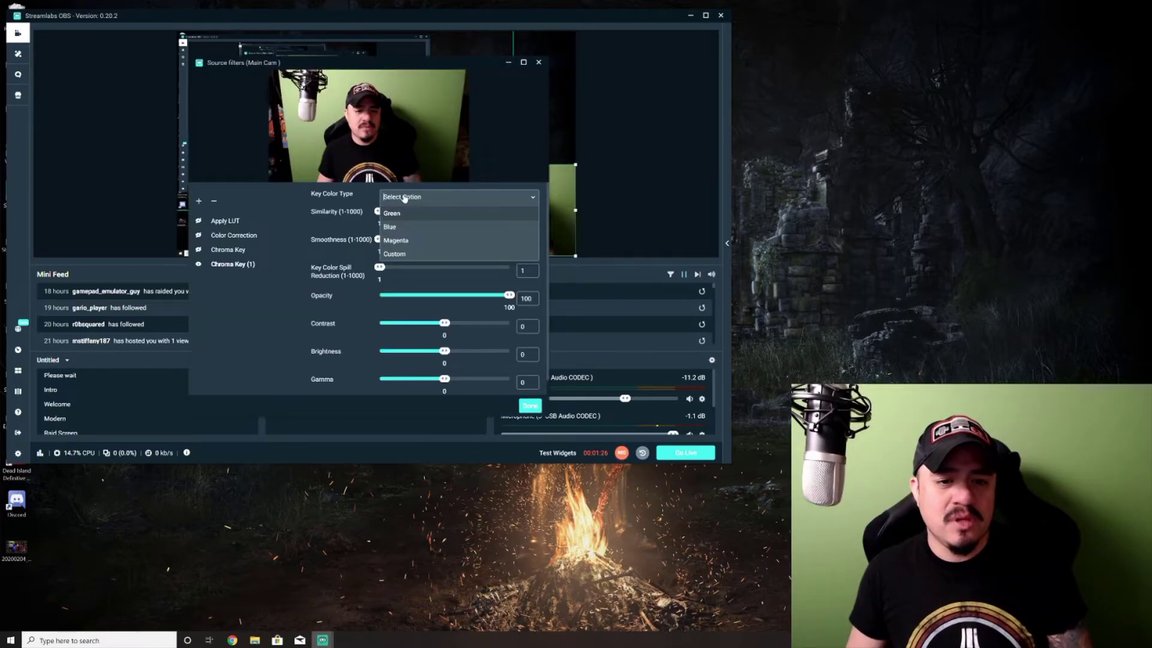
click(396, 254)
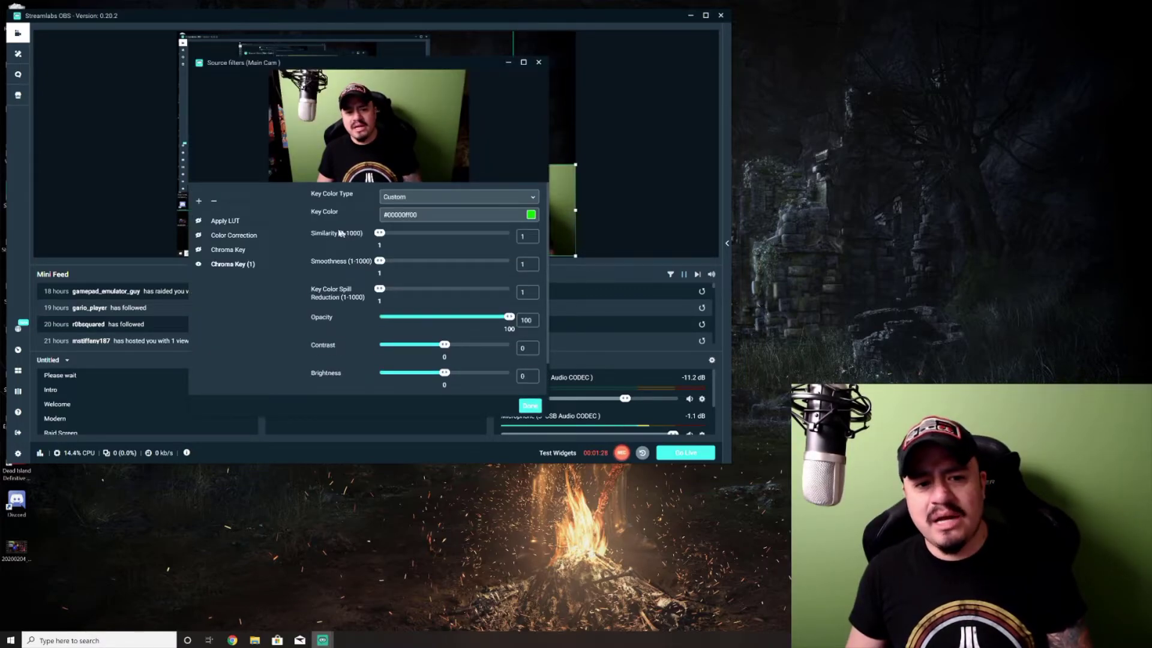
click(531, 216)
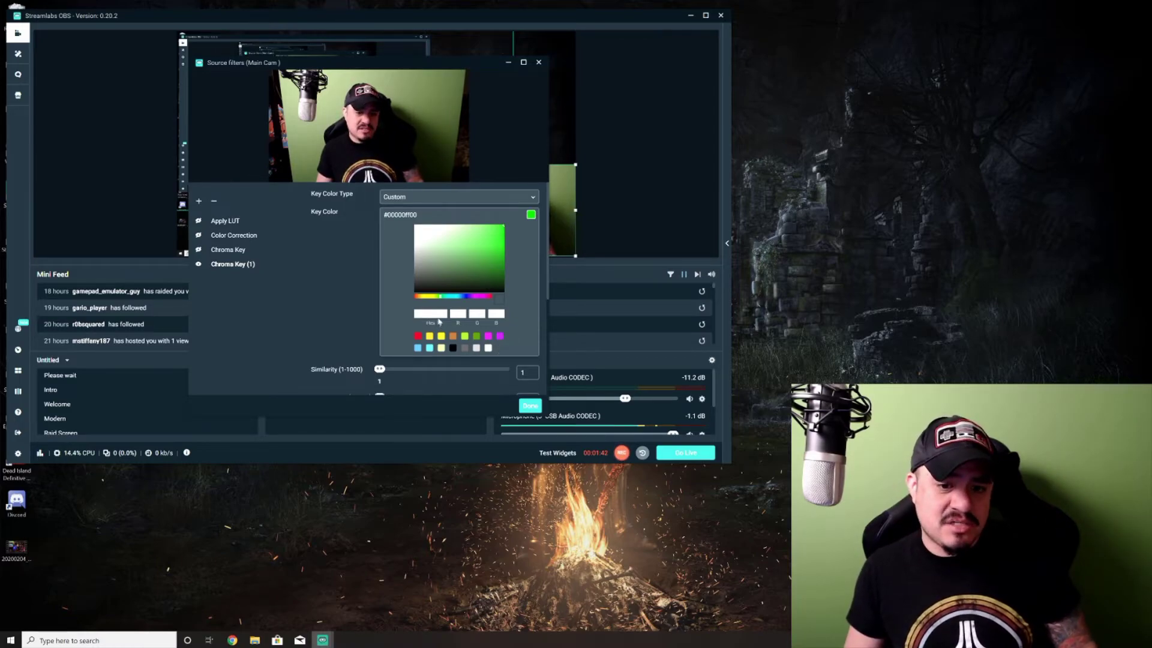
key(BackSpace)
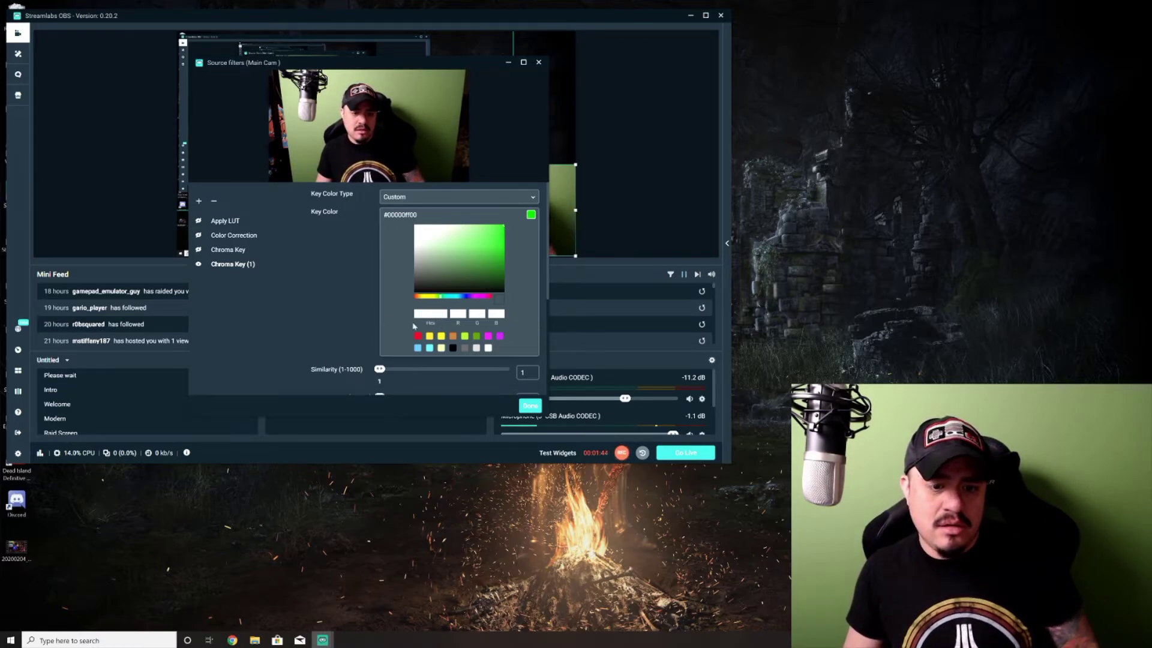
text(3e4e20)
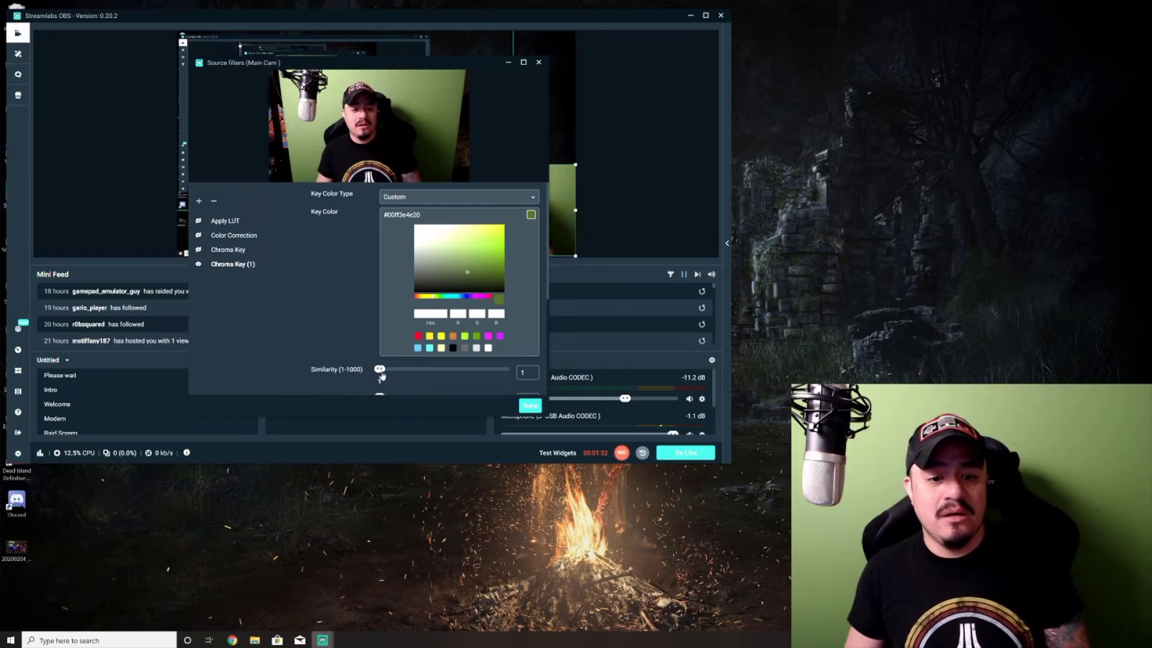
- Raise the new Chroma Key filter's similarity to about 26
drag(382, 371, 384, 371)
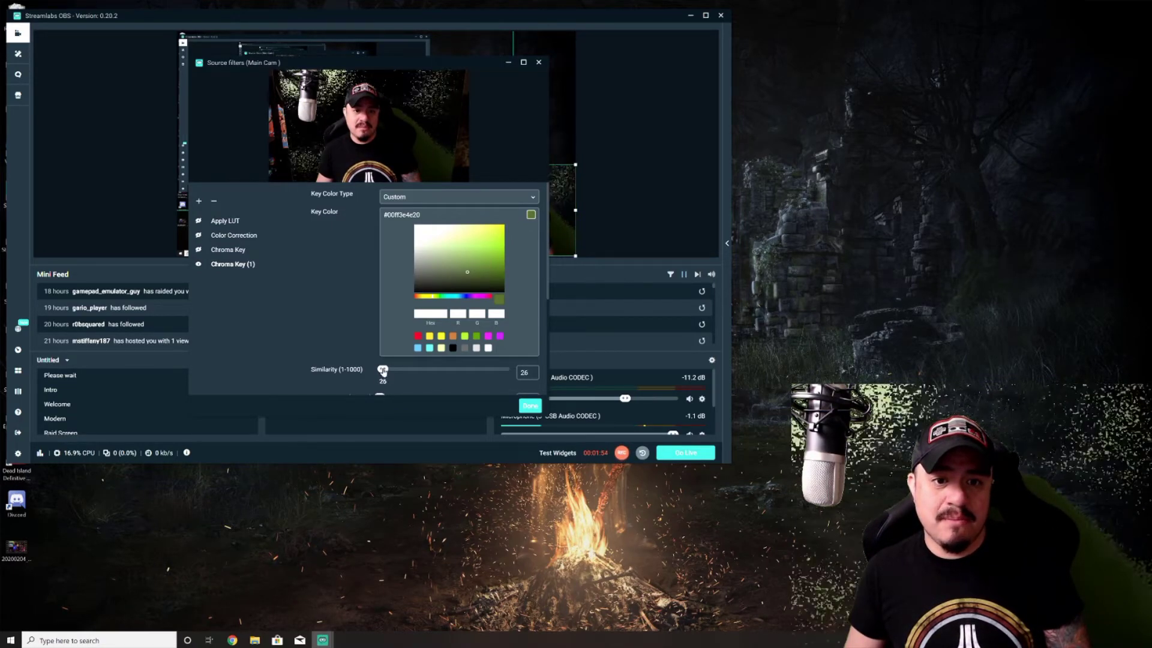